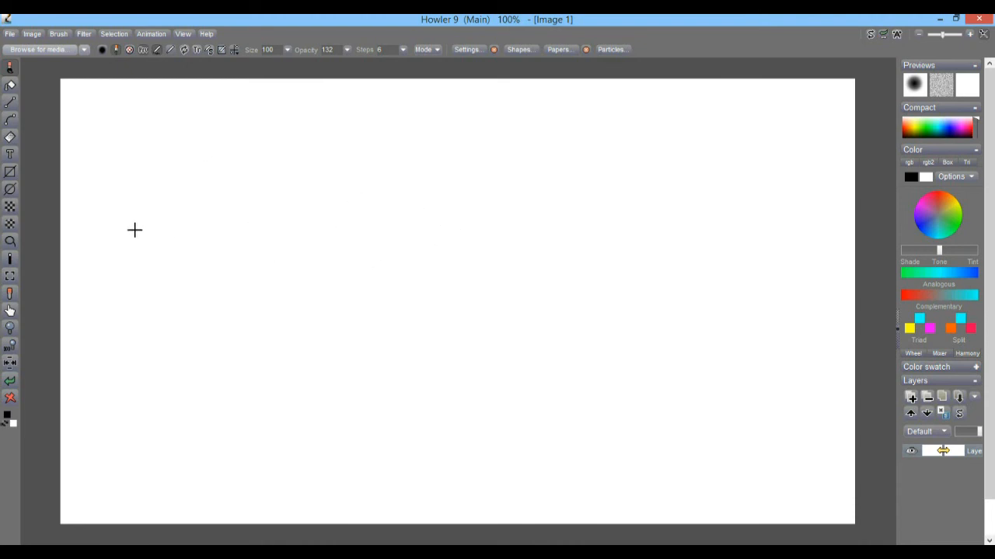
Swap the primary and secondary colours and clear the whole canvas to black
click(7, 426)
click(10, 399)
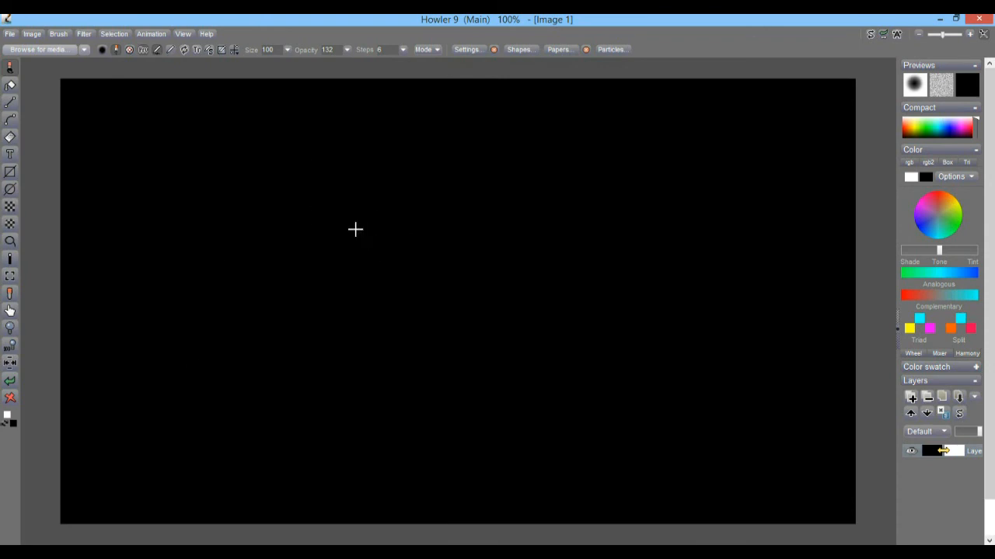
click(6, 426)
click(6, 425)
click(10, 400)
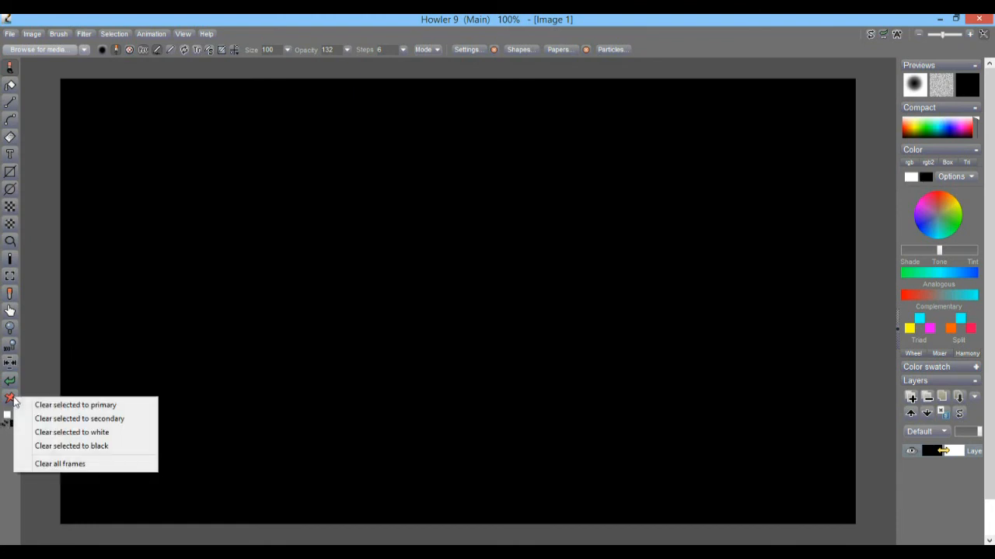
click(99, 447)
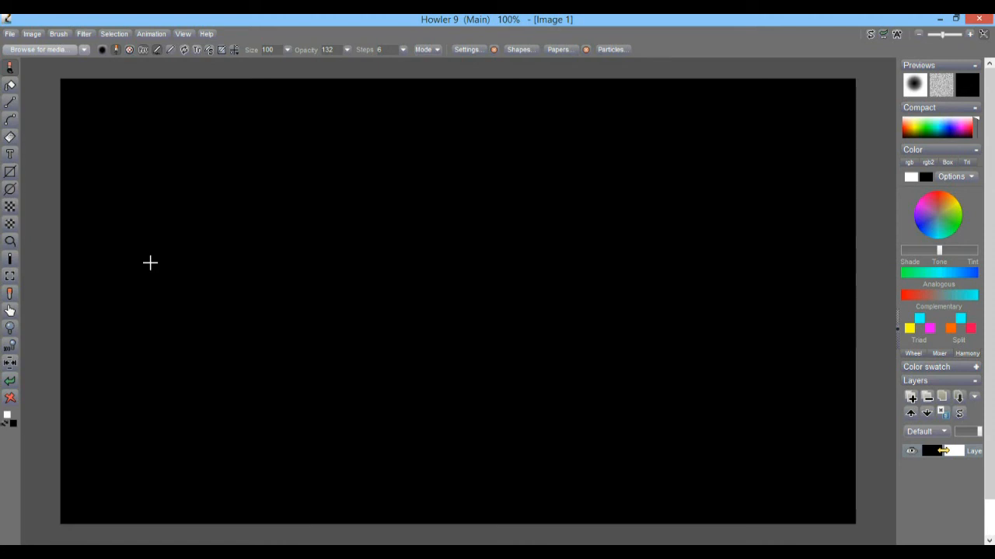
Create a 210-frame animation at 30 fps, initialized by copying the current frame
click(154, 33)
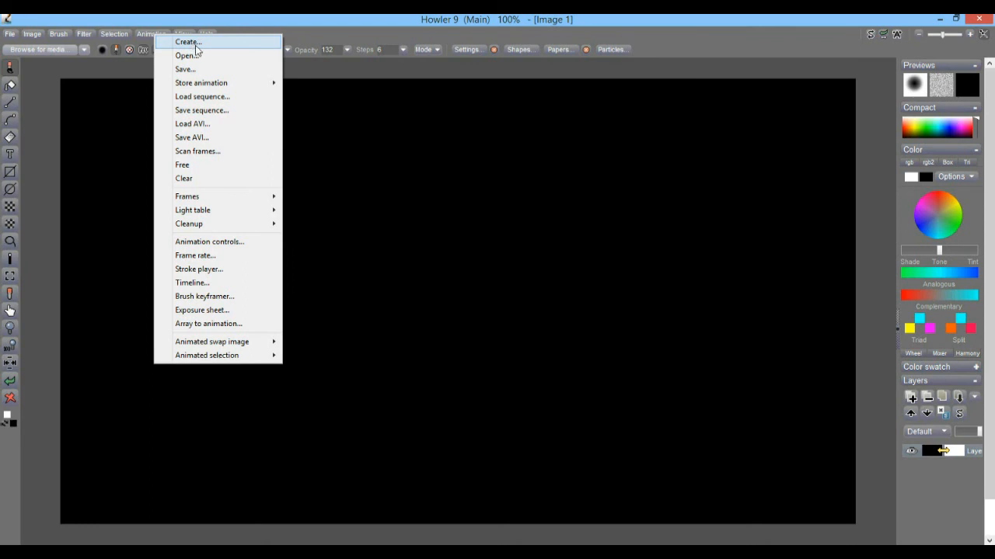
click(190, 44)
drag(366, 240, 290, 238)
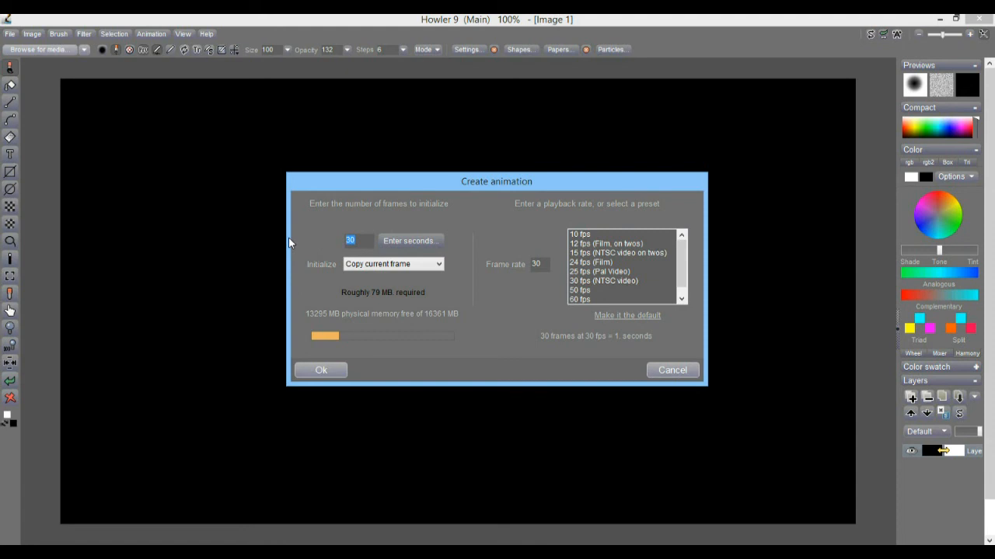
text(210)
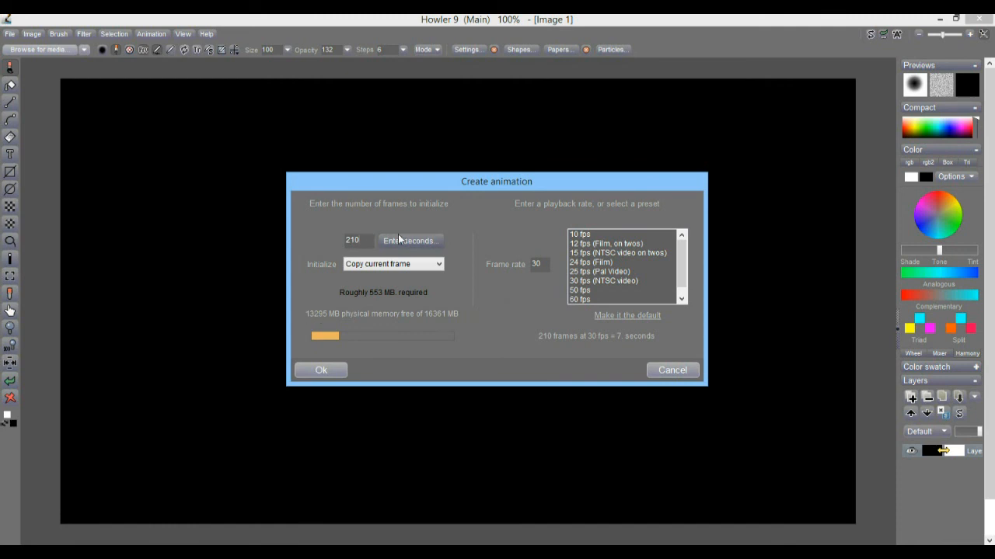
double_click(364, 241)
click(329, 370)
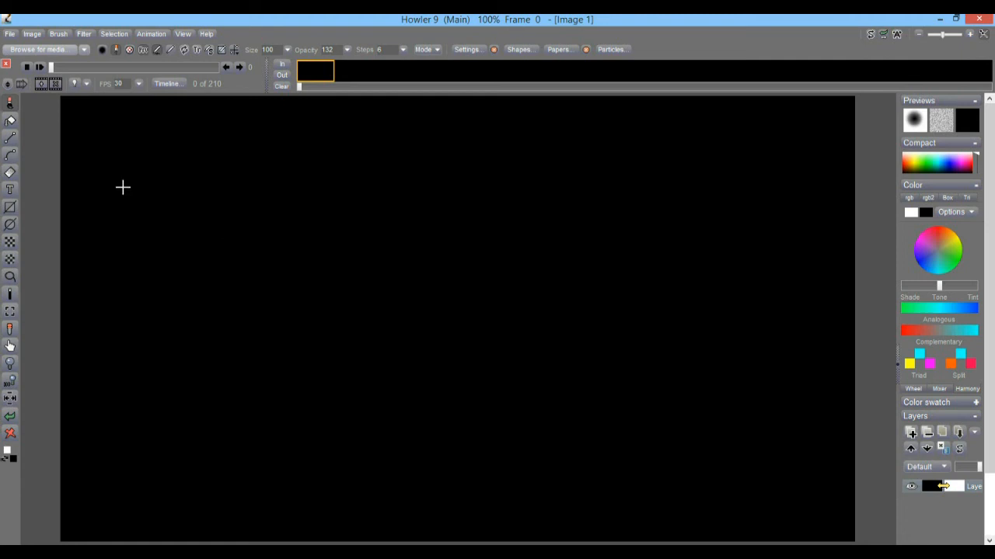
Open the Particle modeler from the animated filters and dismiss the Dropbox notification
mouse_move(53, 67)
mouse_down()
mouse_move(90, 65)
mouse_move(27, 64)
mouse_up()
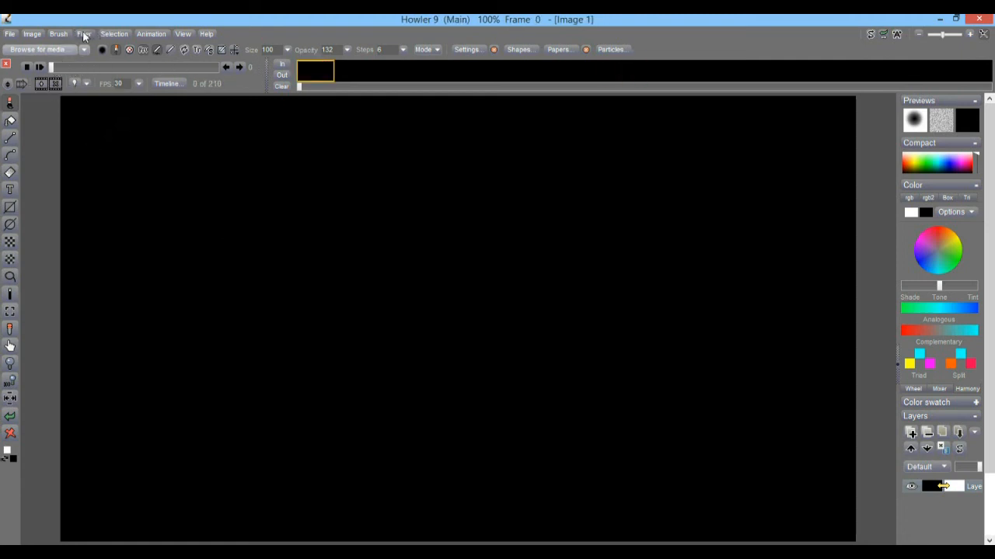
click(83, 34)
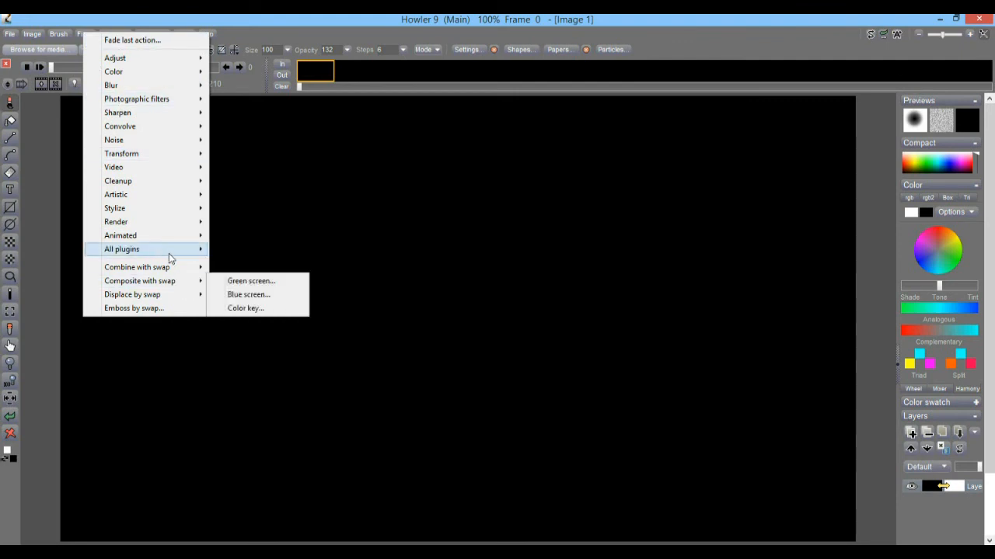
mouse_move(146, 267)
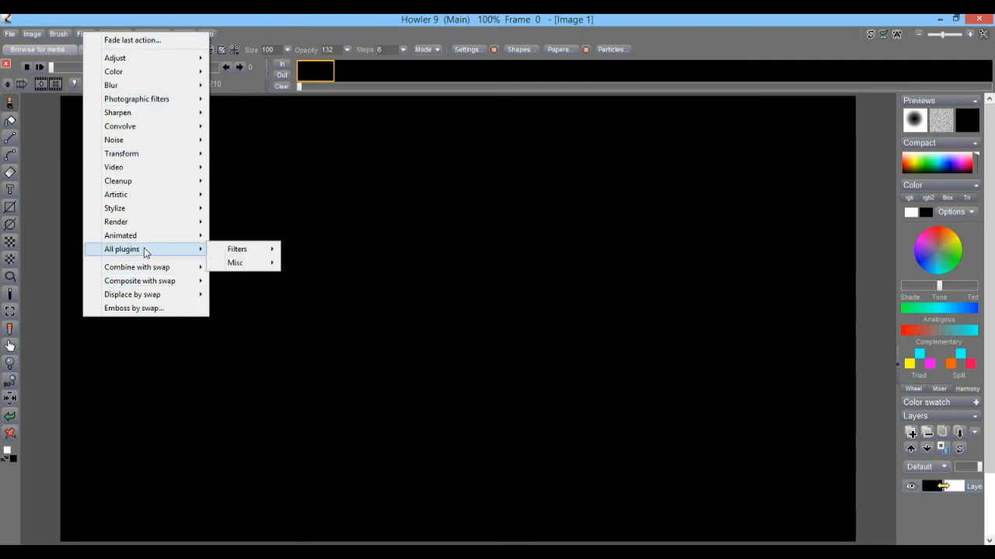
mouse_move(149, 239)
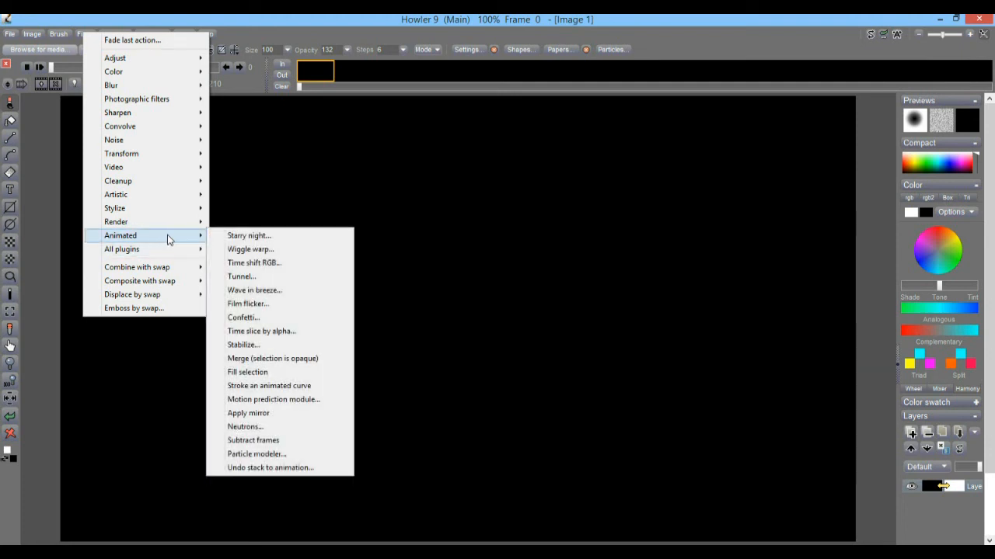
click(257, 456)
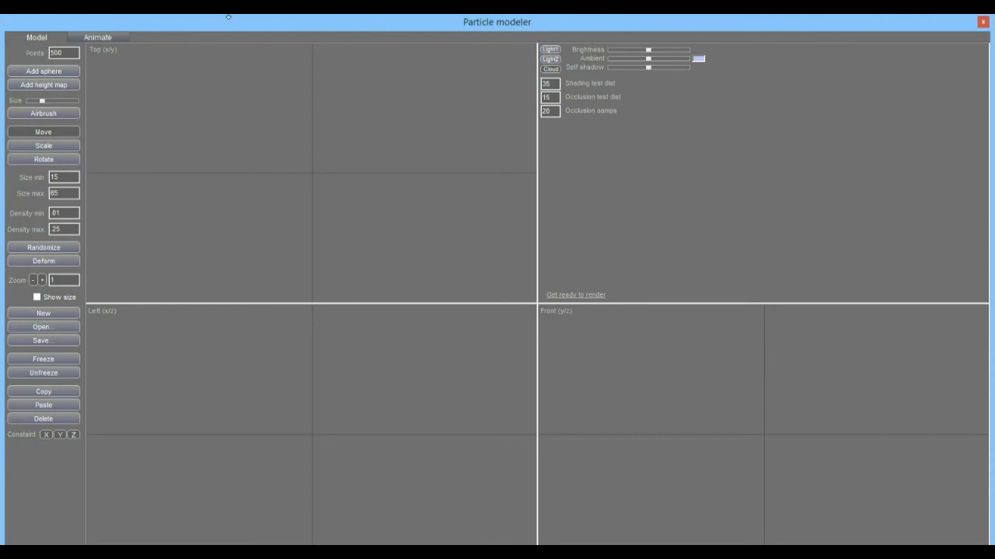
drag(227, 17, 229, 37)
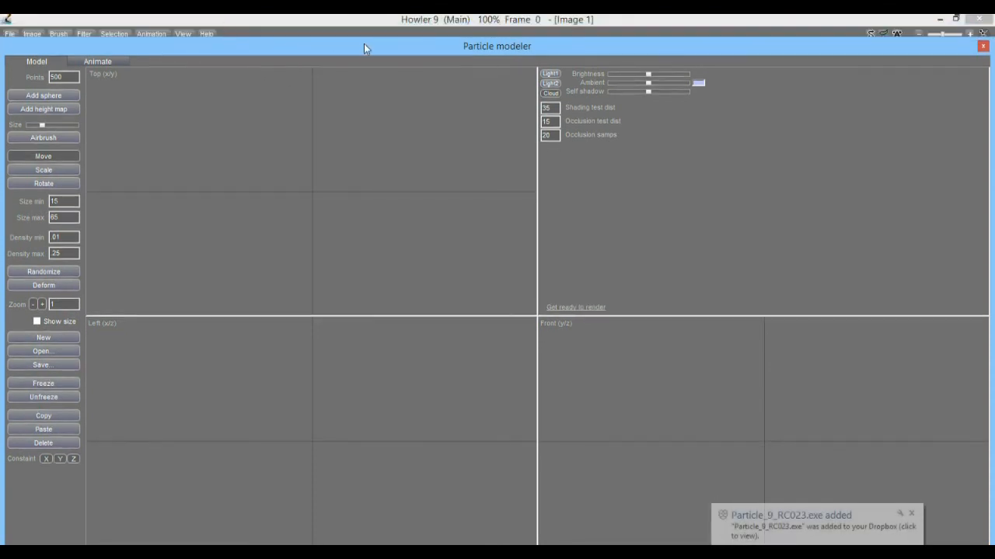
drag(359, 49, 361, 25)
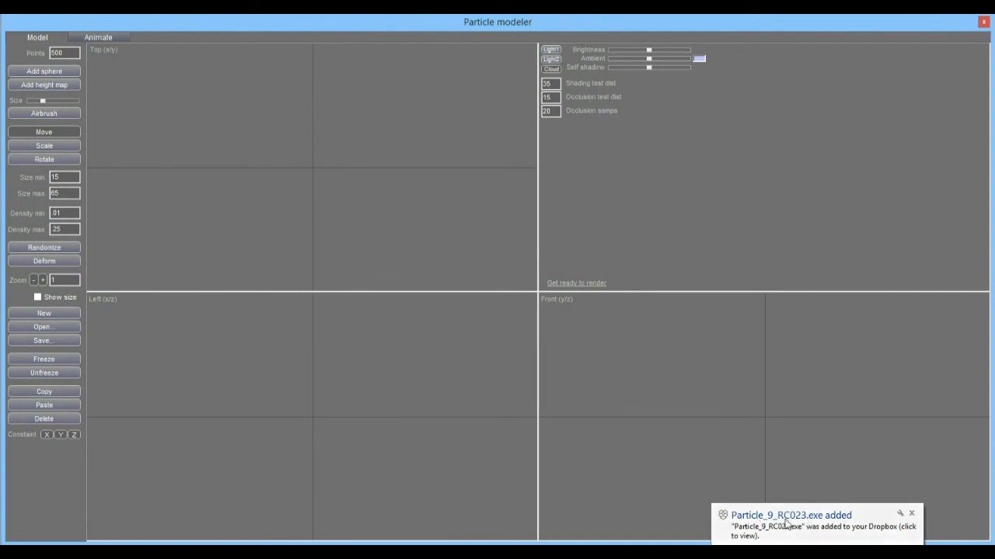
click(912, 515)
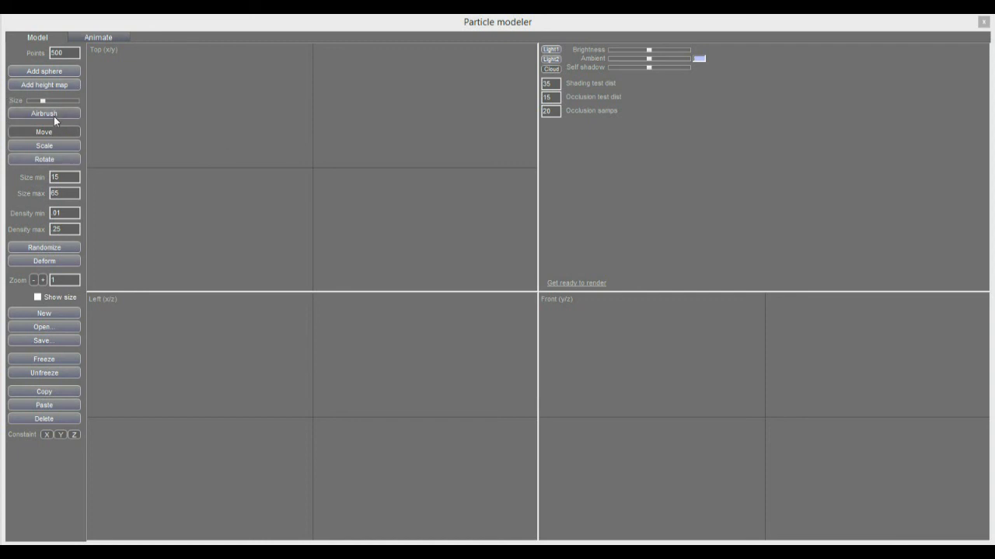
Add a 500-point sphere and scale it larger and rounder across the left, front and top views
click(47, 70)
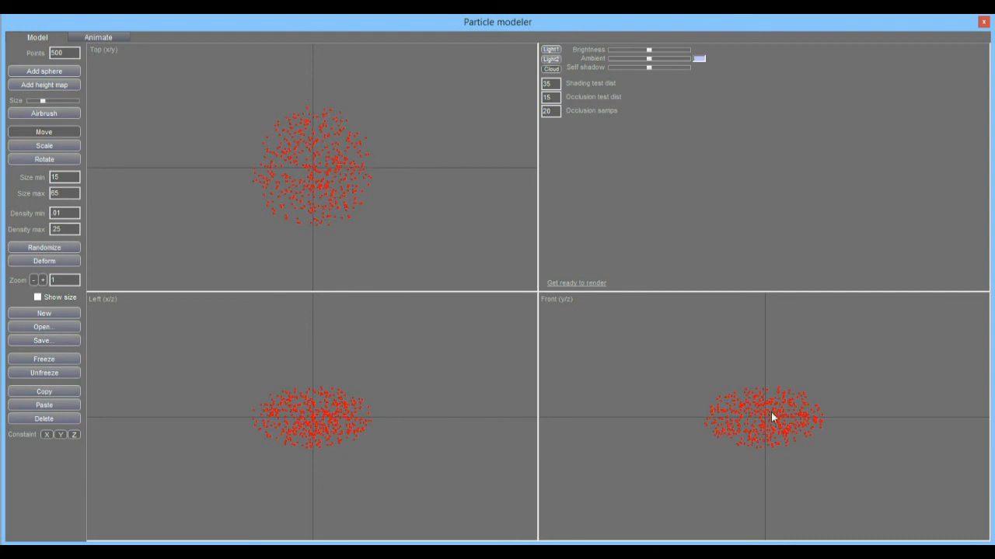
click(51, 146)
mouse_move(313, 422)
mouse_down()
mouse_move(317, 404)
mouse_move(326, 452)
mouse_move(323, 435)
mouse_up()
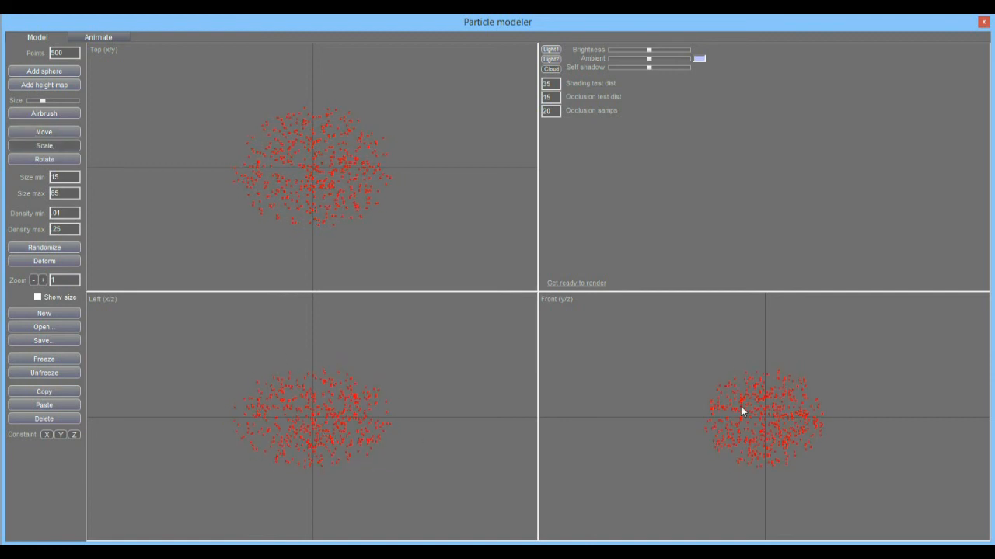
drag(758, 421, 763, 426)
drag(342, 161, 344, 160)
Add a second 500-point sphere and stretch it horizontally into a long narrow band across the first one
click(45, 70)
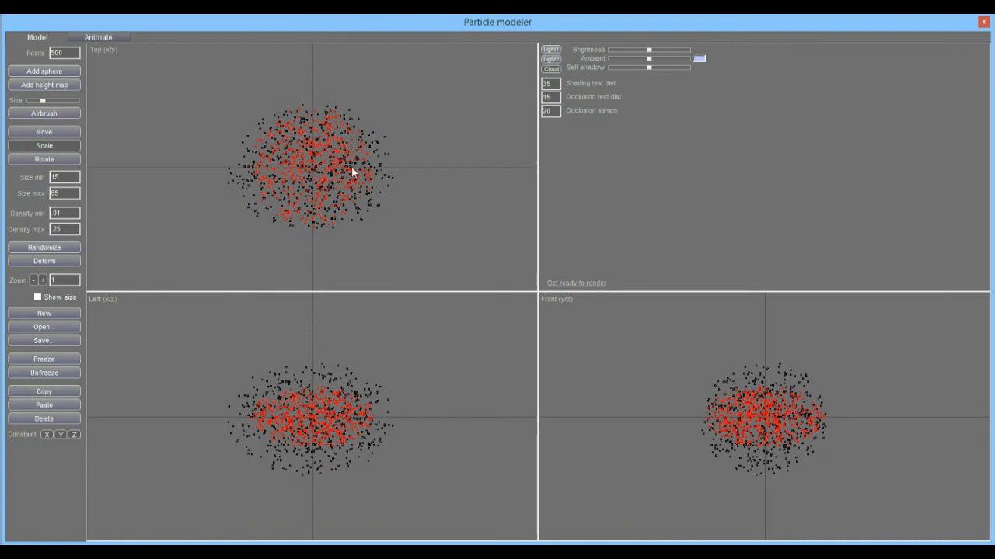
drag(318, 166, 366, 167)
mouse_move(309, 108)
mouse_down()
mouse_move(312, 135)
mouse_move(316, 88)
mouse_move(315, 97)
mouse_up()
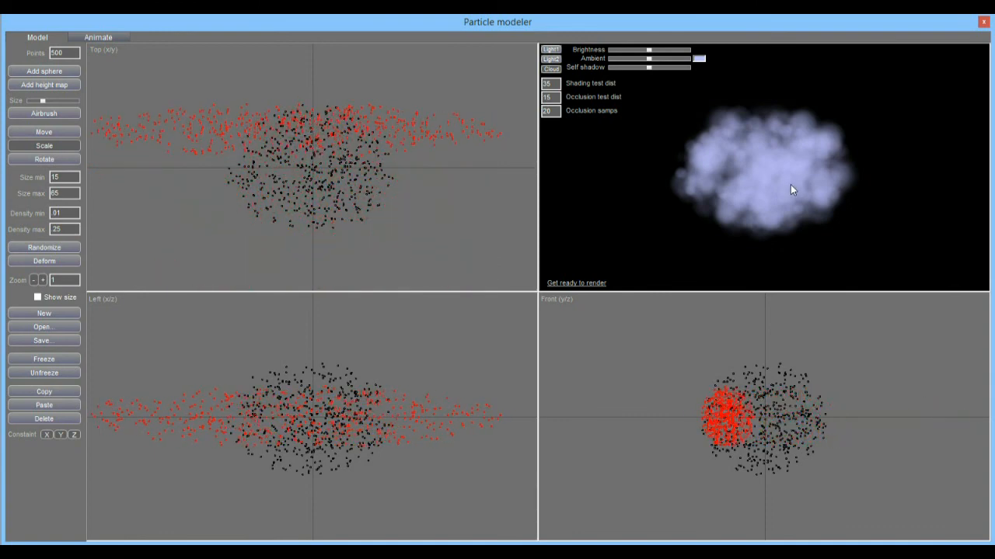
Preview the shaded particle cloud from another angle and clear it to start a new model
click(570, 284)
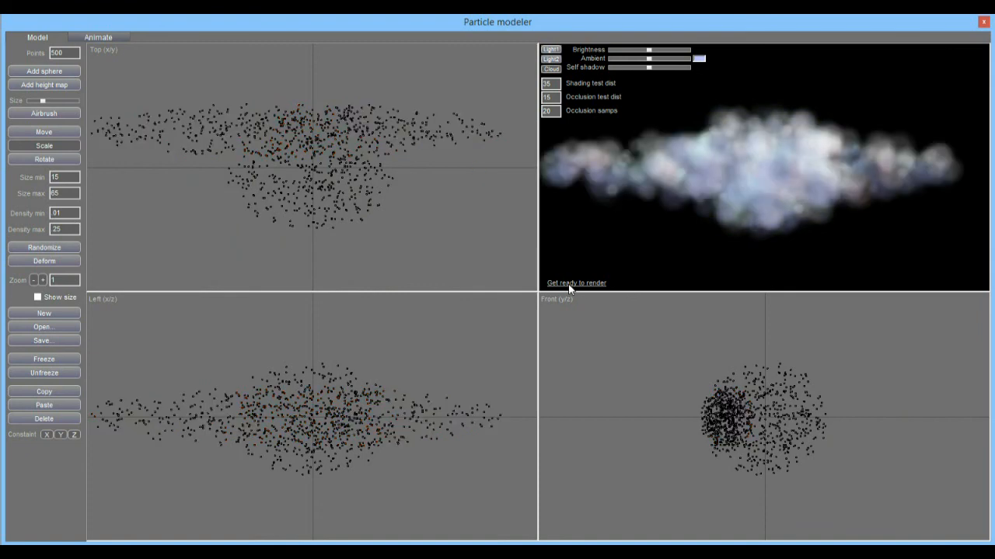
drag(790, 171, 618, 152)
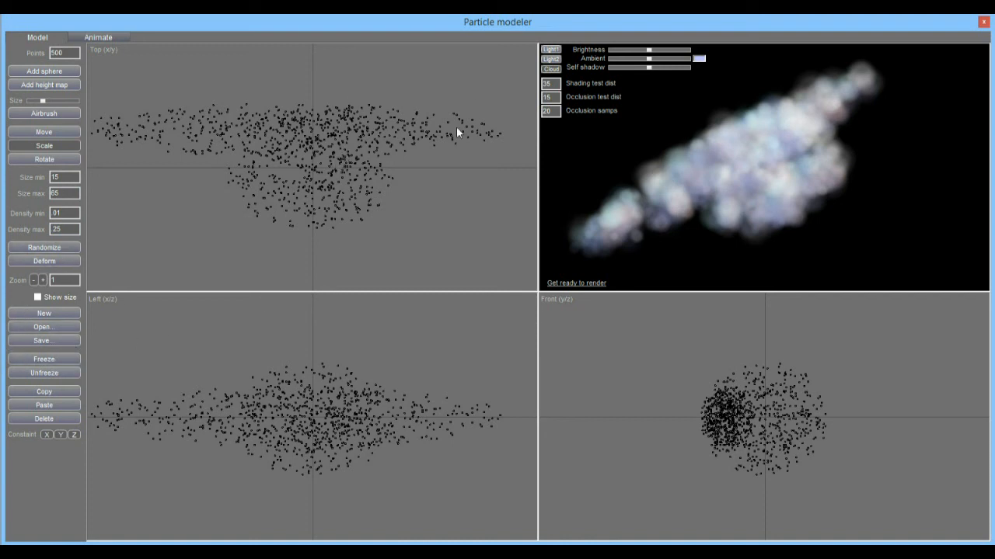
click(44, 373)
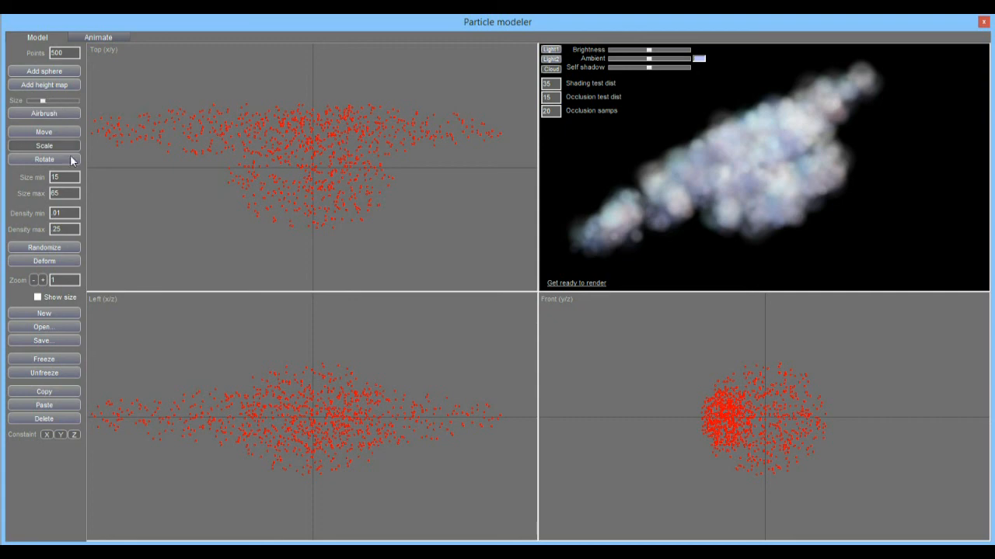
click(44, 313)
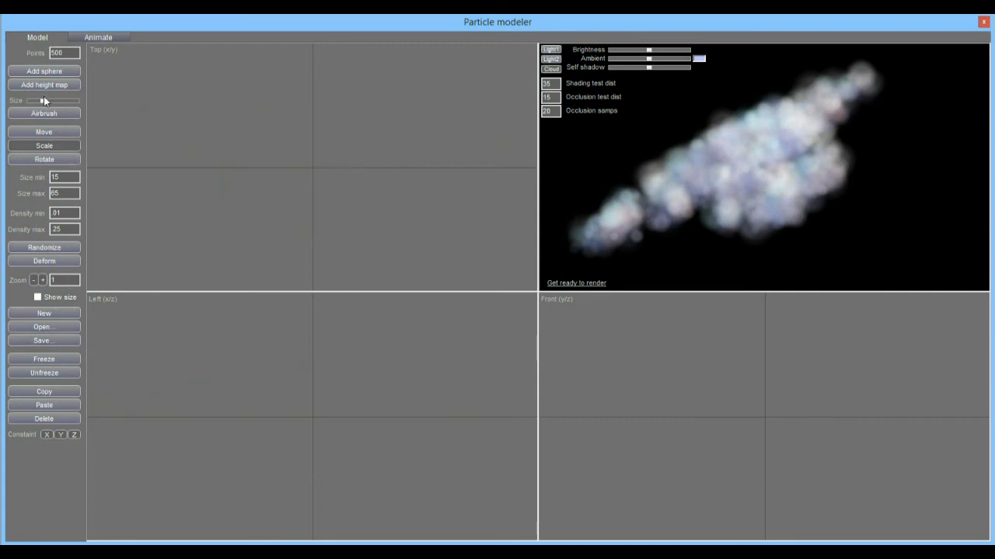
Add a 500-point sphere, scaled rounder in the left view and centred on the axes
click(57, 72)
drag(314, 386, 314, 437)
click(44, 132)
drag(317, 469, 307, 420)
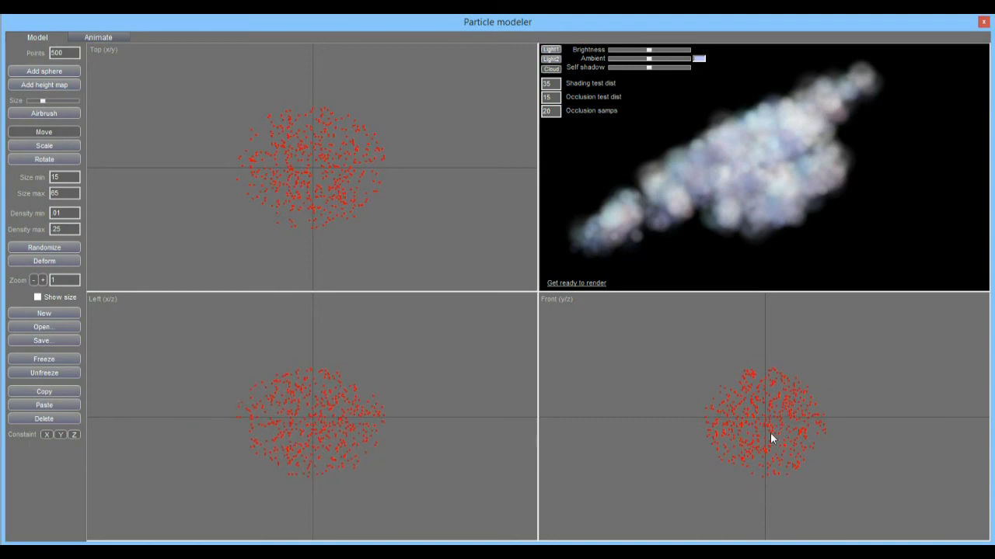
drag(760, 420, 761, 418)
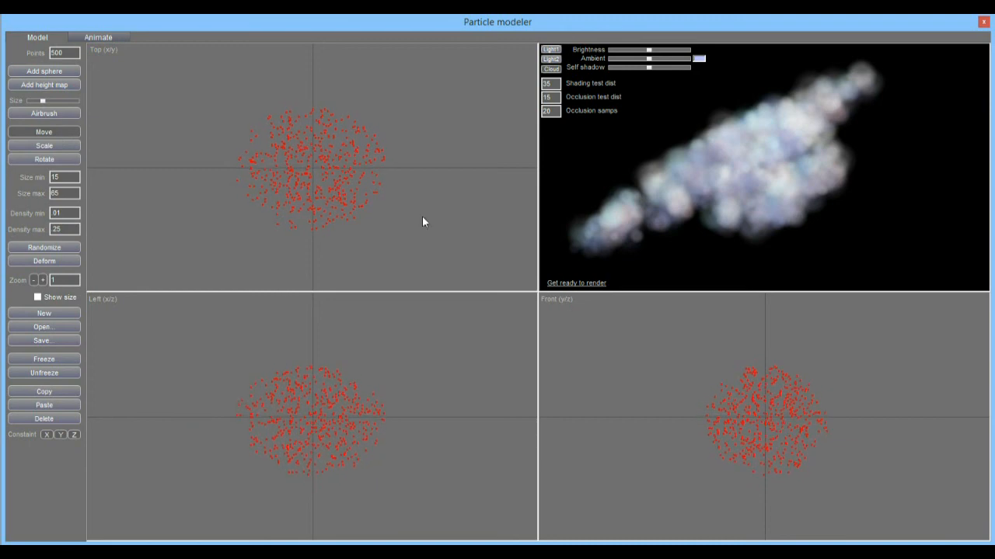
Add a second 500-point sphere and scale it wider than the first one using the top, left and front views
click(50, 72)
mouse_move(376, 164)
mouse_down()
mouse_move(386, 166)
mouse_move(371, 167)
mouse_up()
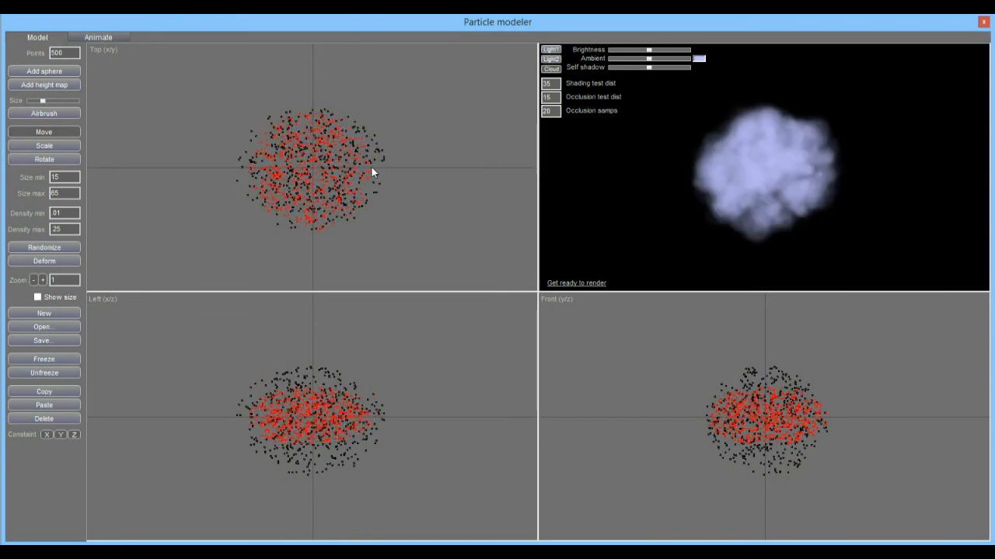
mouse_move(312, 130)
mouse_down()
mouse_move(315, 156)
mouse_move(312, 132)
mouse_up()
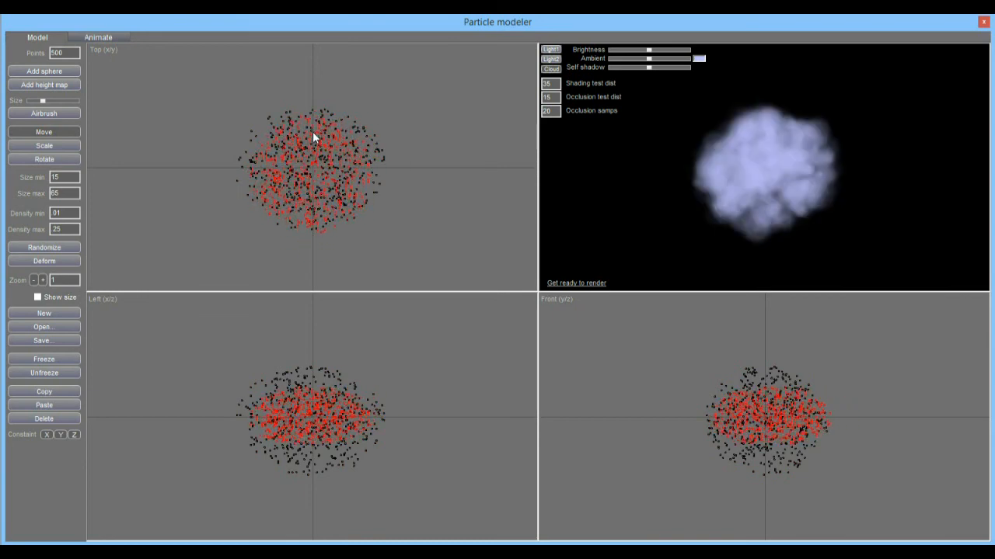
click(55, 145)
drag(321, 141, 318, 113)
drag(364, 417, 400, 417)
drag(744, 426, 847, 418)
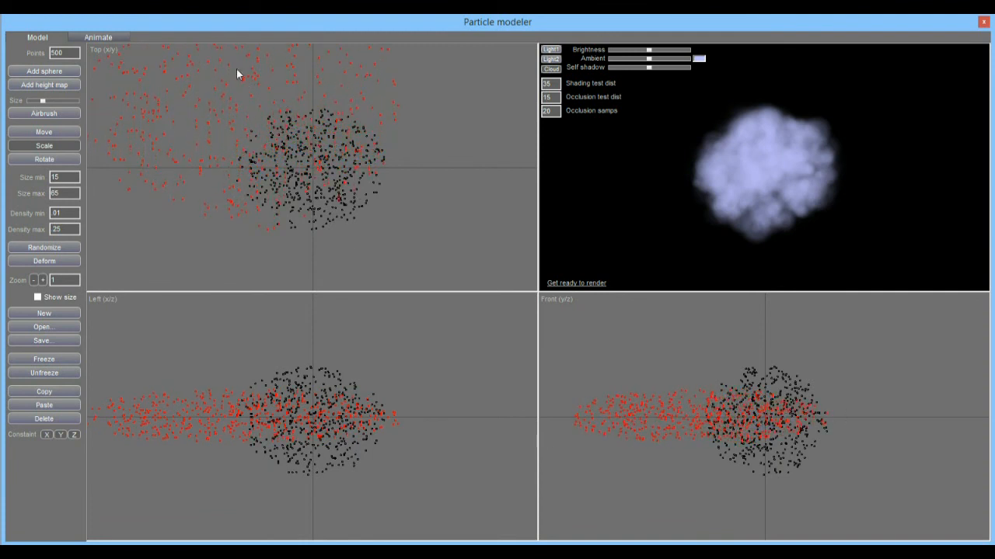
mouse_move(295, 89)
mouse_down()
mouse_move(274, 79)
mouse_move(289, 88)
mouse_move(285, 61)
mouse_move(284, 74)
mouse_up()
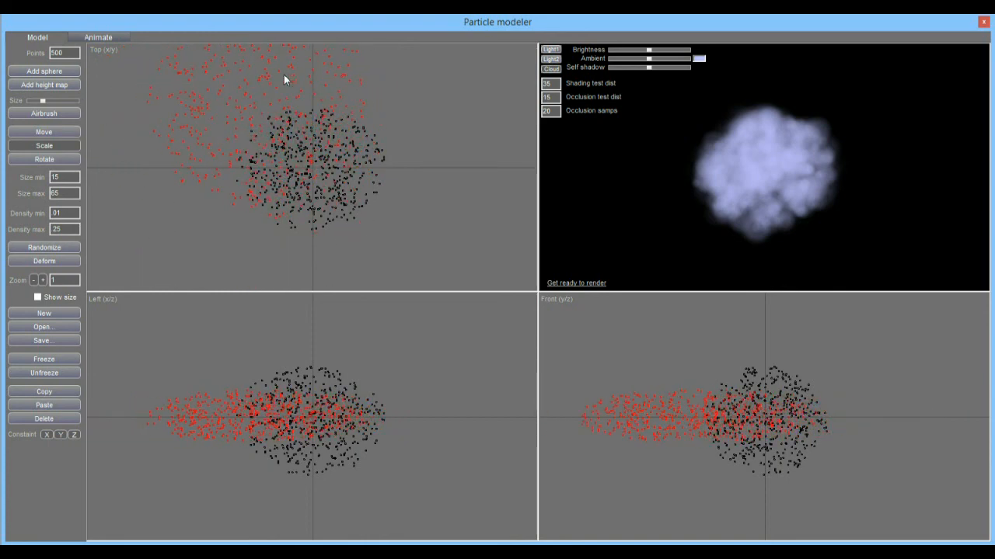
Move the wide second sphere in the top view so it surrounds the inner sphere
click(61, 133)
click(53, 129)
drag(295, 82, 349, 192)
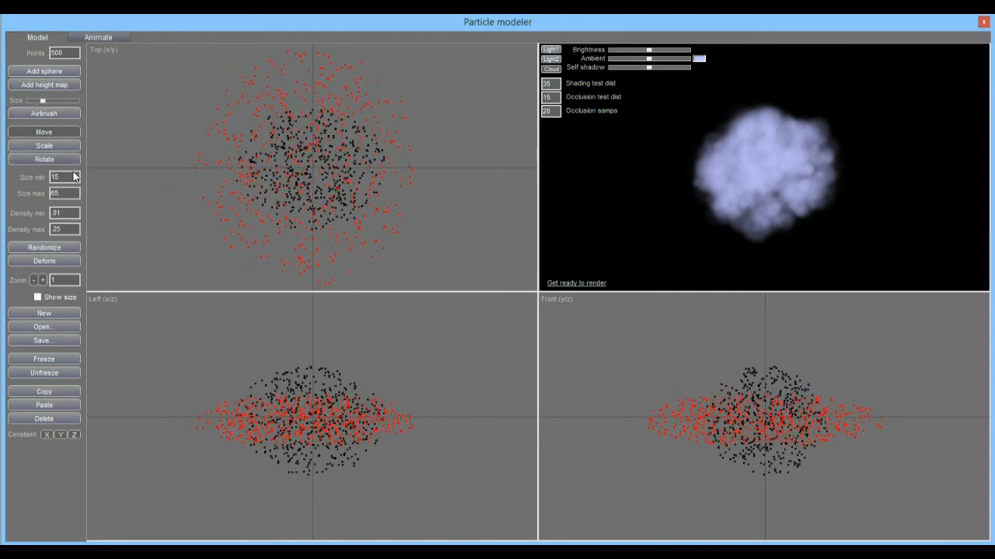
Scale the outer particles into a thinner and wider disc using the left and front views
click(42, 146)
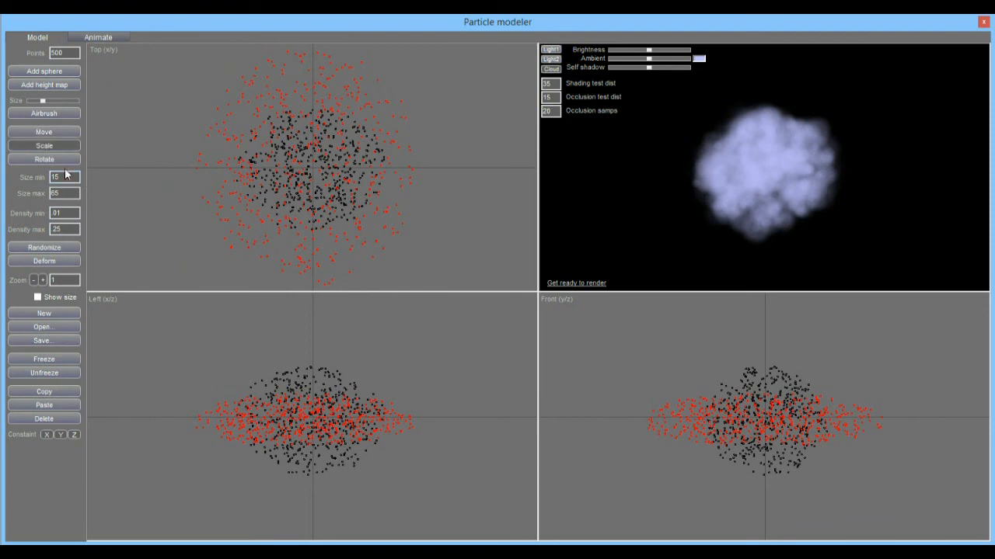
drag(313, 407, 330, 388)
mouse_move(801, 411)
mouse_down()
mouse_move(815, 403)
mouse_move(809, 408)
mouse_up()
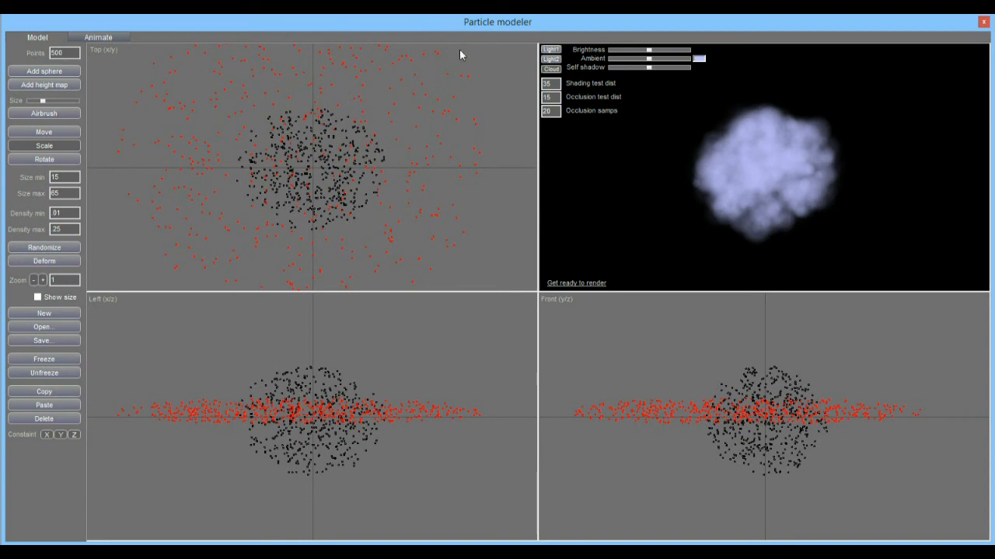
Recentre the flat particle disc vertically around the inner sphere in the top view
click(32, 278)
click(32, 279)
click(32, 278)
click(33, 279)
click(33, 278)
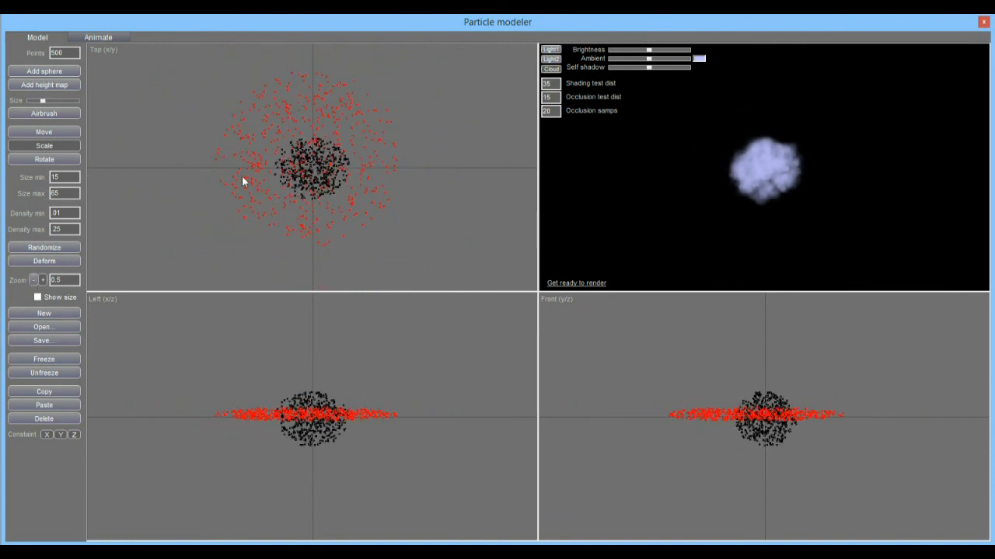
click(46, 132)
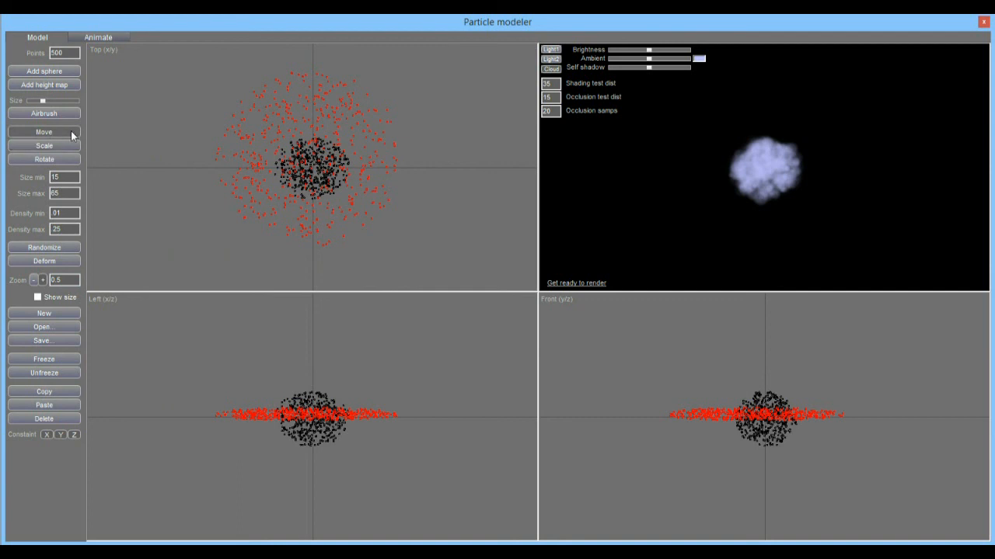
drag(321, 155, 322, 167)
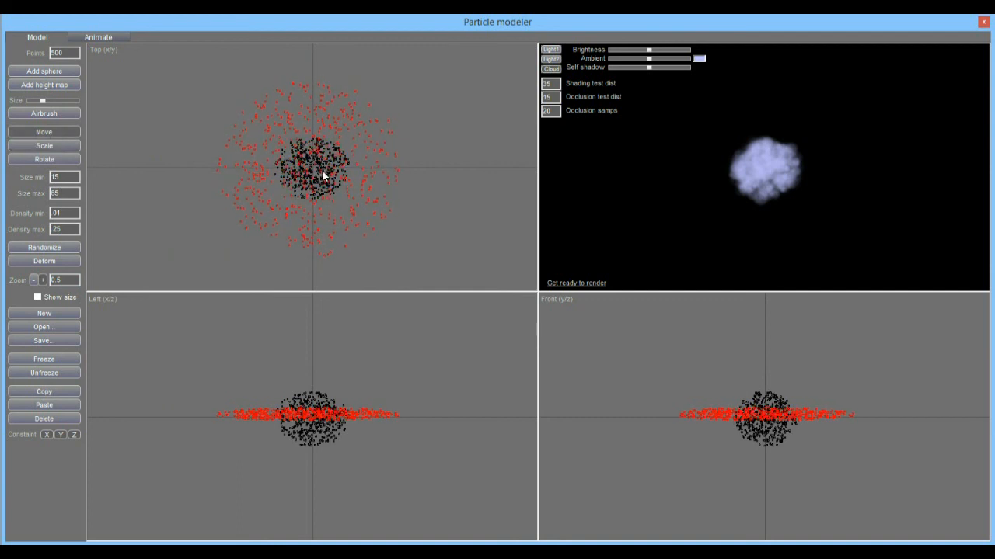
Centre the flat particle disc vertically on the inner sphere in the left view and refresh the cloud's render preview
drag(333, 411, 328, 425)
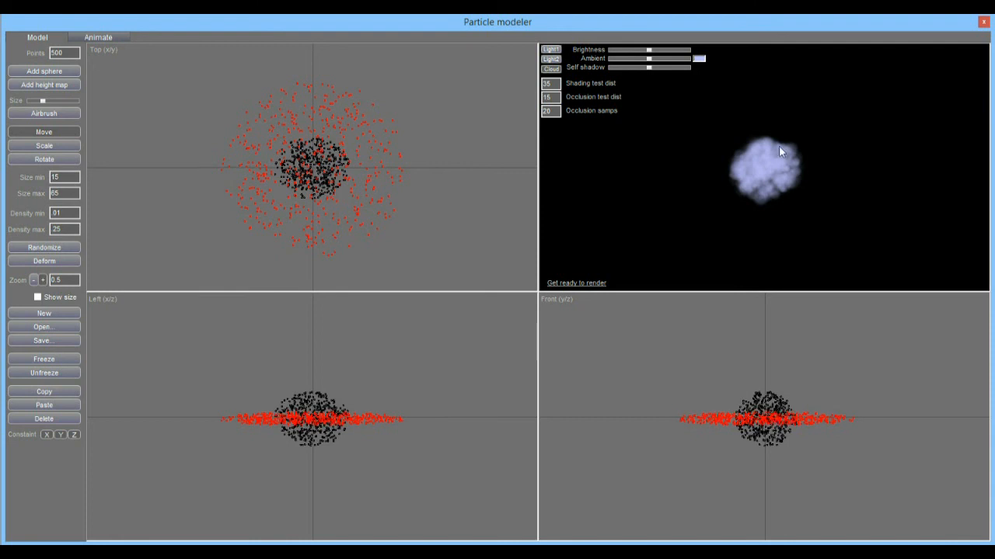
click(557, 285)
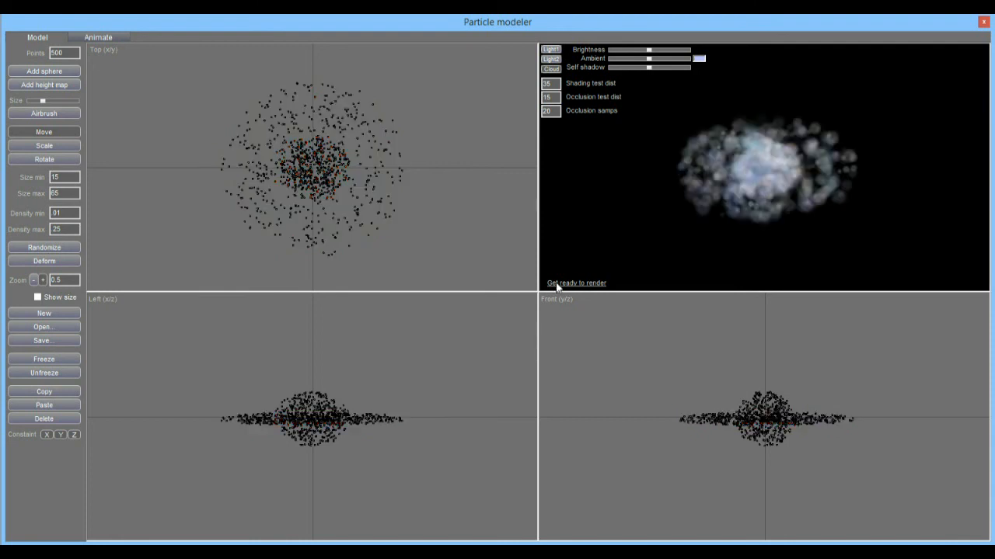
drag(777, 224, 768, 152)
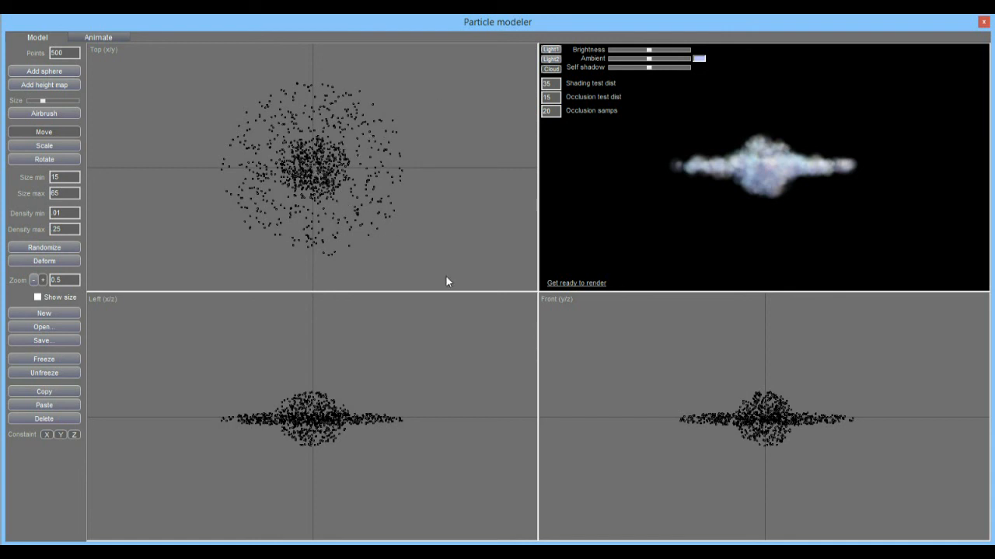
Airbrush six spiral arms radiating from the central sphere in the top view with a slightly larger brush, and refresh the render preview
click(45, 112)
drag(45, 99, 45, 102)
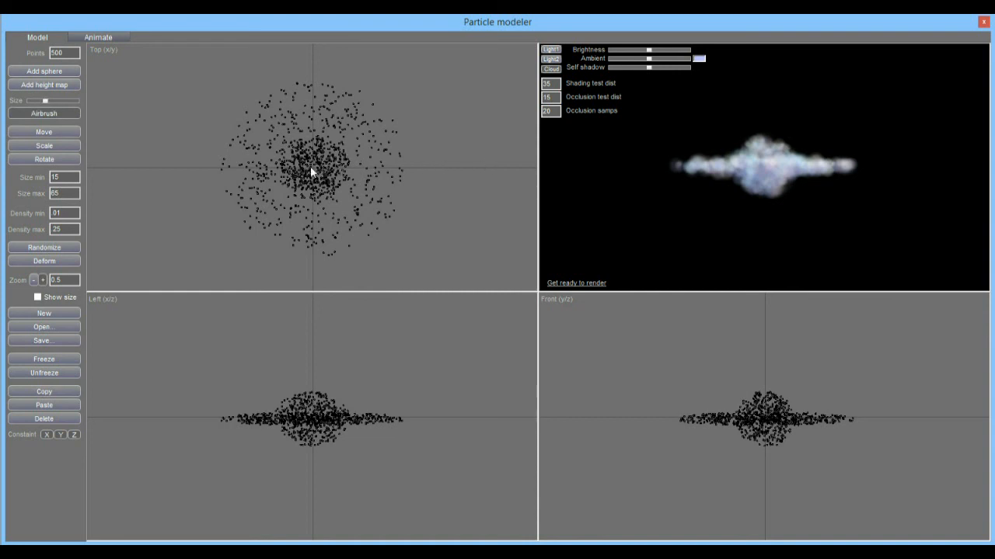
drag(312, 164, 470, 164)
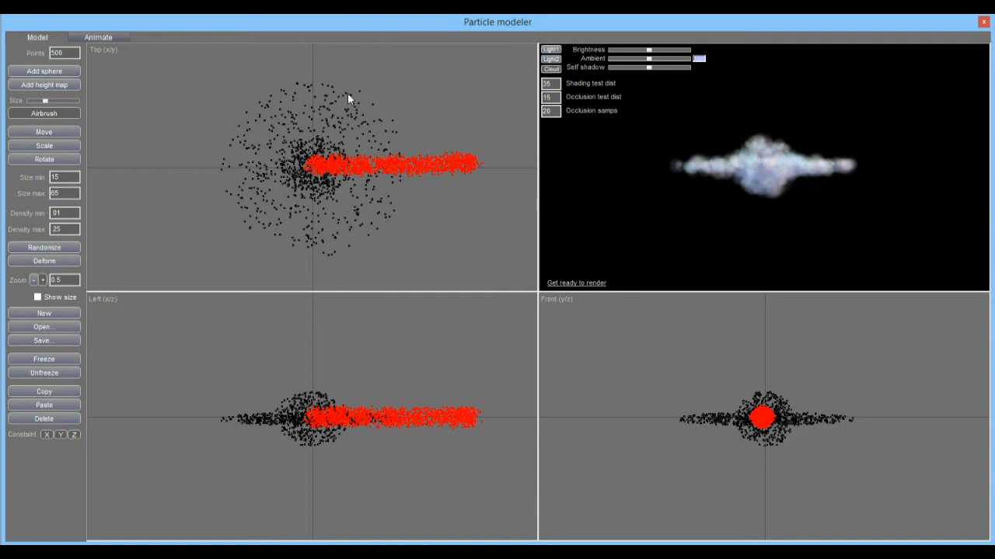
mouse_move(315, 167)
mouse_down()
mouse_move(355, 133)
mouse_move(355, 60)
mouse_move(300, 167)
mouse_move(244, 80)
mouse_move(188, 78)
mouse_up()
mouse_move(311, 164)
mouse_down()
mouse_move(230, 166)
mouse_move(183, 223)
mouse_up()
mouse_move(314, 171)
mouse_down()
mouse_move(293, 182)
mouse_move(277, 278)
mouse_up()
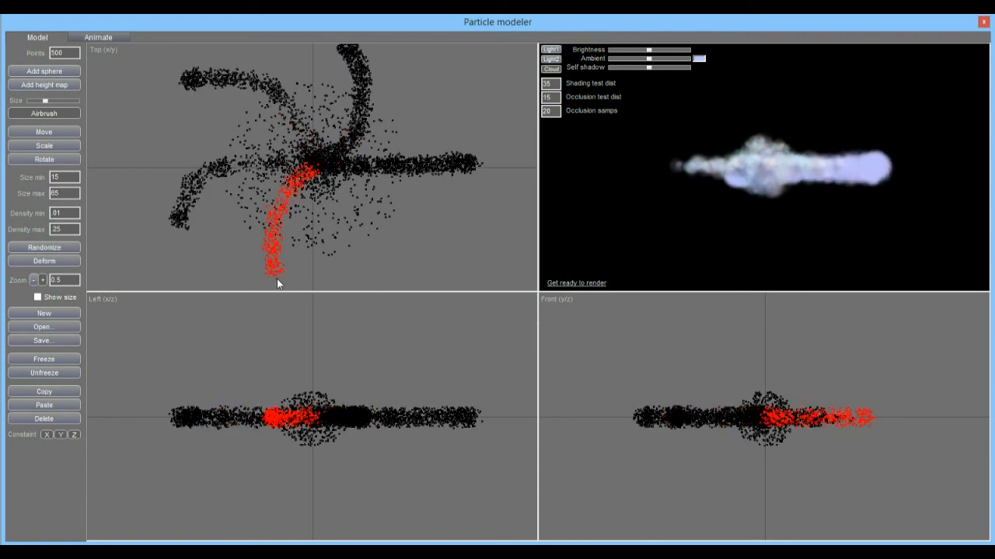
mouse_move(325, 165)
mouse_down()
mouse_move(333, 195)
mouse_move(414, 231)
mouse_move(475, 230)
mouse_up()
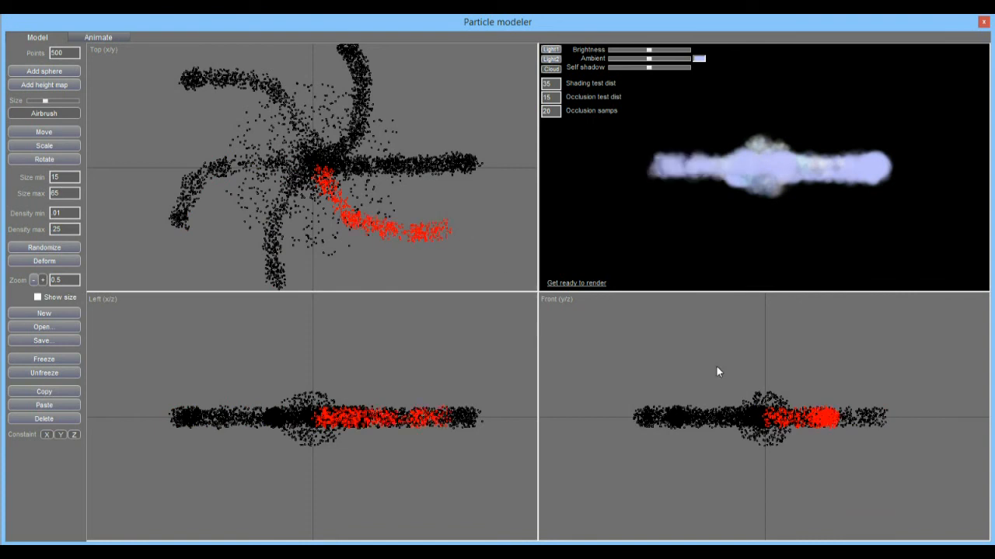
click(582, 283)
drag(751, 164, 693, 121)
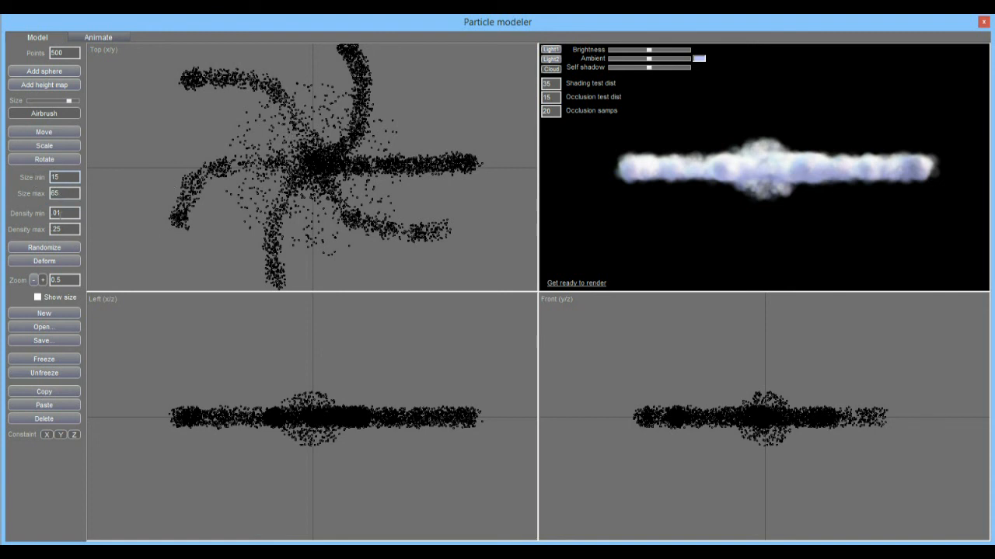
Set the new particles' size range to 44–88 and their density range to .003–.08
drag(73, 177, 36, 201)
double_click(67, 178)
text(44)
drag(71, 192, 12, 204)
text(88)
double_click(56, 229)
text(08)
Airbrush sparse haze between the spiral arms in the top view and refresh the render preview, leaving the file unsaved
mouse_move(362, 160)
mouse_down()
mouse_move(311, 145)
mouse_move(295, 189)
mouse_move(264, 179)
mouse_move(274, 203)
mouse_move(291, 106)
mouse_up()
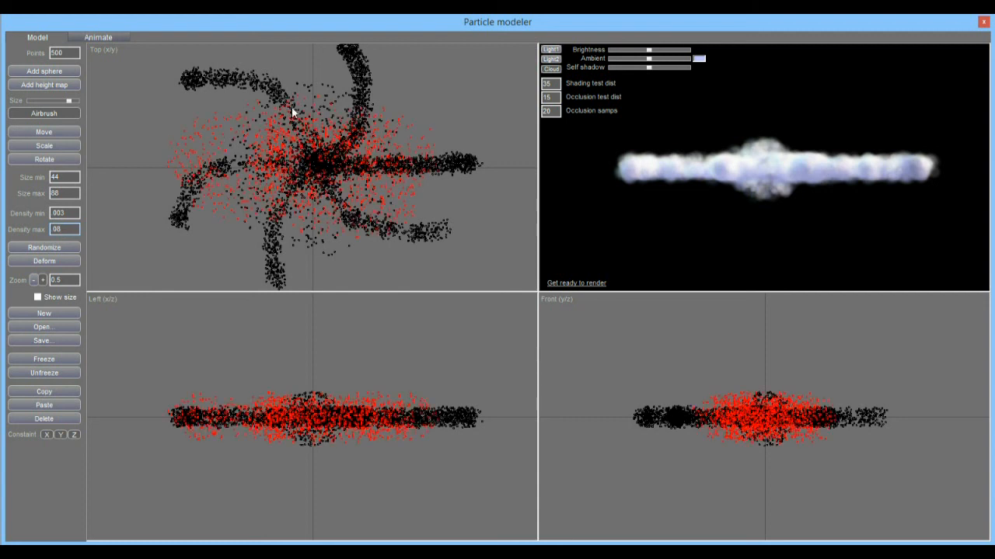
click(599, 283)
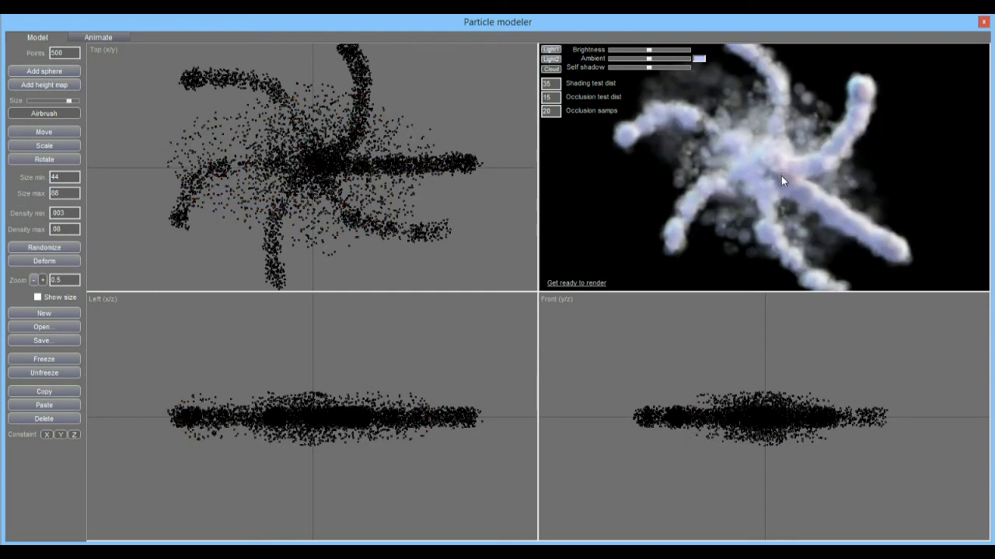
drag(781, 175, 805, 137)
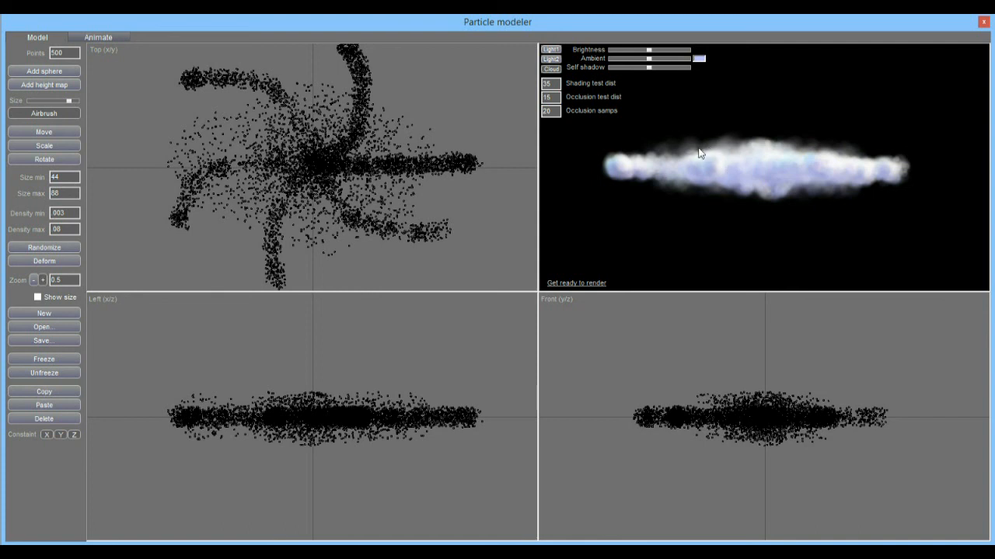
drag(809, 169, 785, 142)
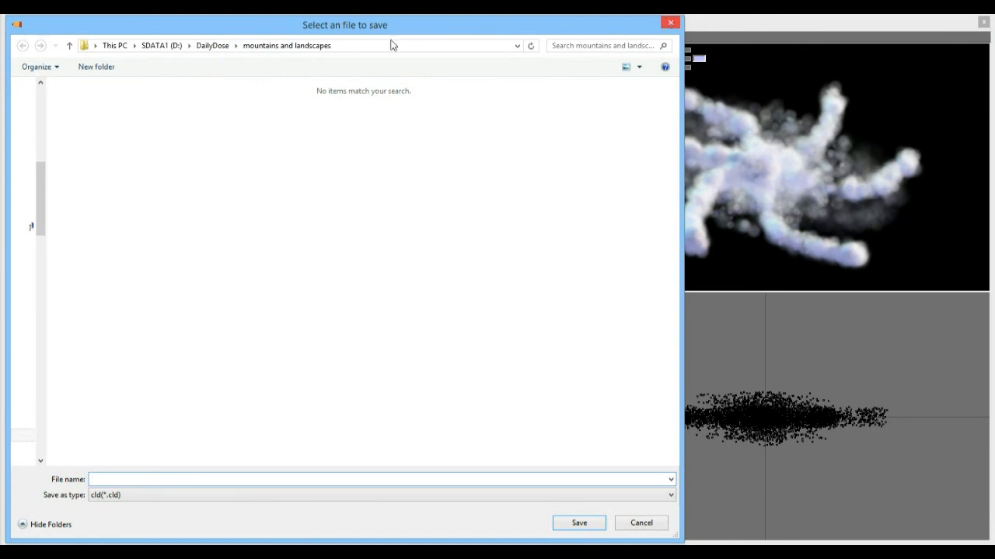
click(671, 23)
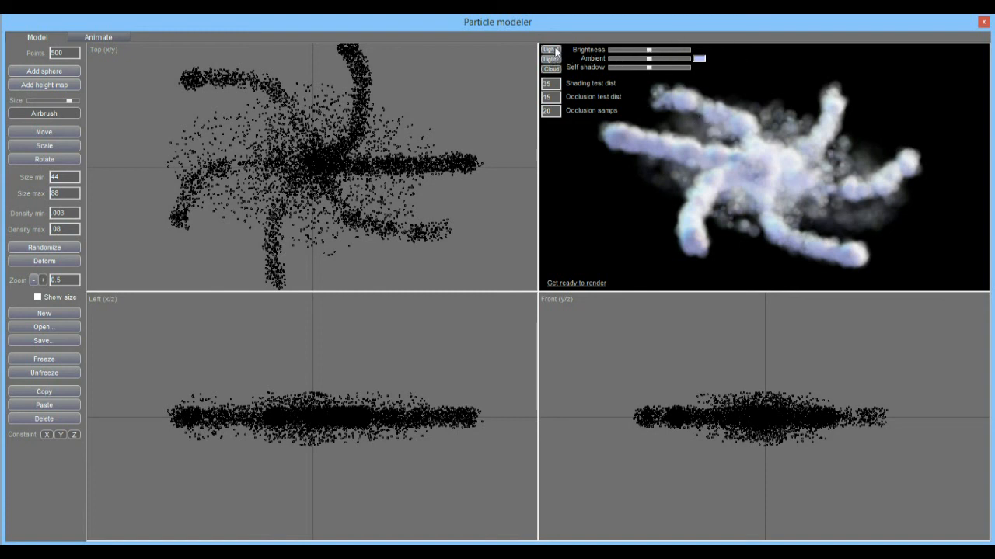
Lower the preview's ambient light, and raise its self shadow slightly and its brightness above the midpoint
mouse_move(647, 52)
mouse_down()
mouse_move(663, 51)
mouse_move(621, 51)
mouse_move(680, 59)
mouse_move(629, 60)
mouse_up()
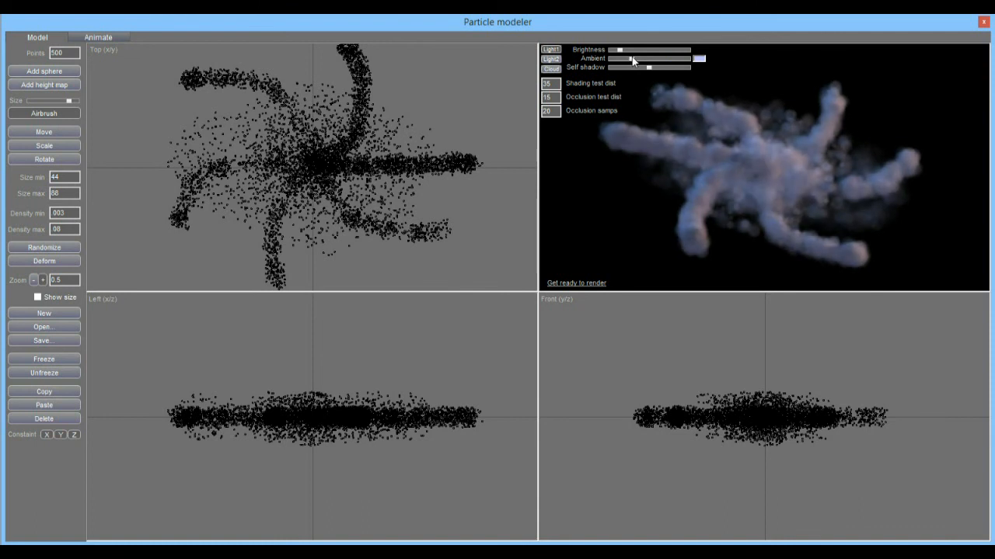
mouse_move(649, 68)
mouse_down()
mouse_move(621, 67)
mouse_move(681, 69)
mouse_move(660, 69)
mouse_up()
drag(619, 50, 667, 51)
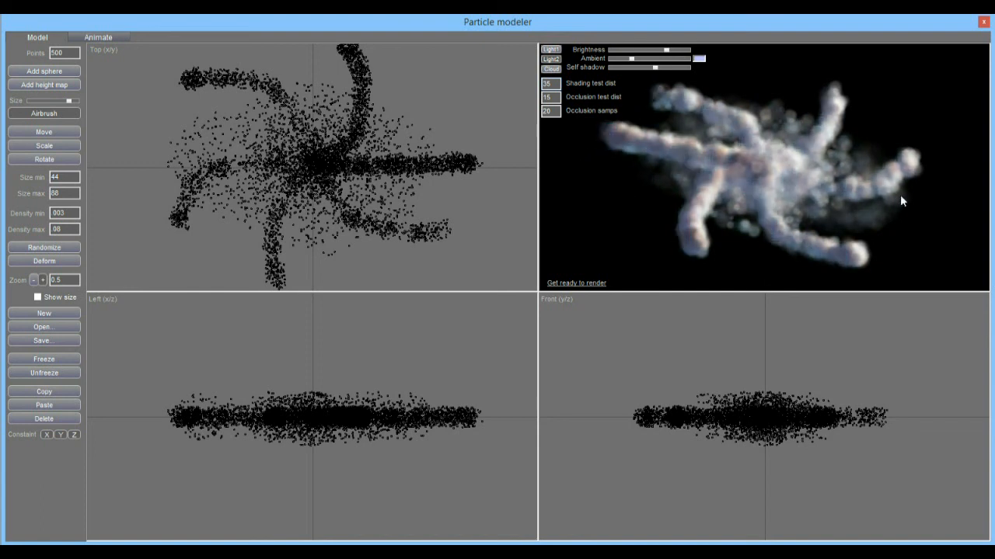
Tilt the cloud and reposition Light2 in the preview, with brightness near its minimum and ambient light around the midpoint
click(552, 69)
mouse_move(741, 163)
mouse_down()
mouse_move(765, 159)
mouse_move(772, 144)
mouse_move(780, 172)
mouse_move(753, 154)
mouse_up()
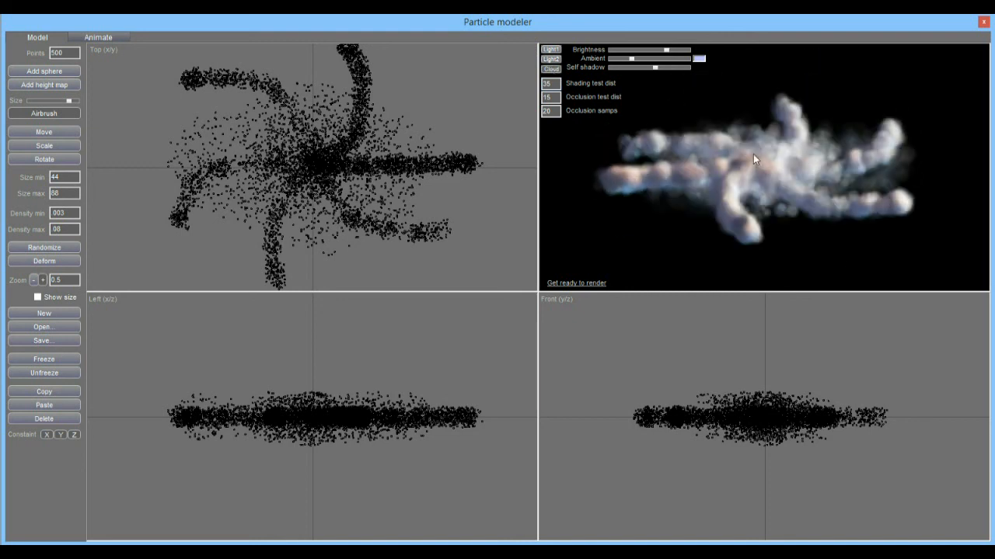
click(550, 60)
drag(814, 152, 830, 91)
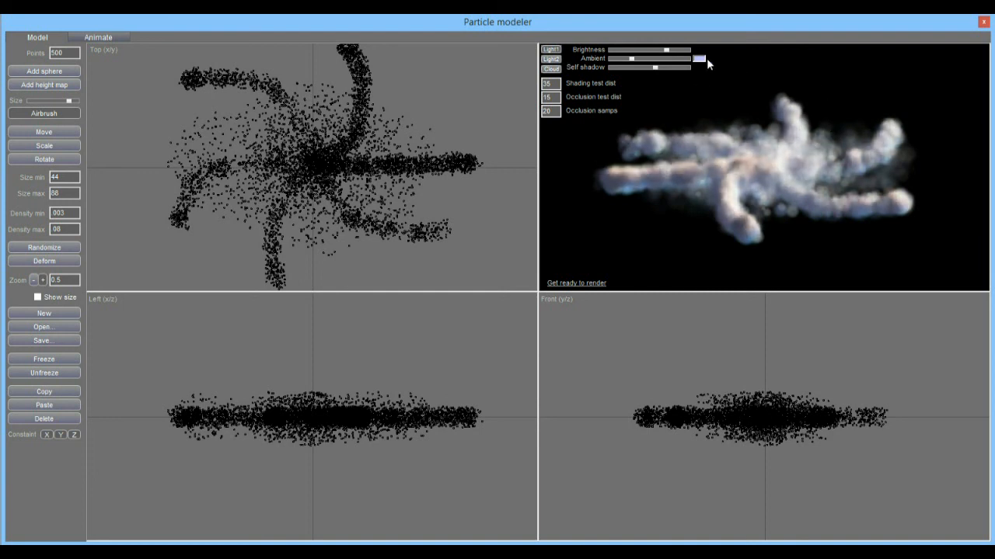
mouse_move(790, 75)
mouse_down()
mouse_move(864, 122)
mouse_move(881, 163)
mouse_move(788, 154)
mouse_up()
drag(666, 49, 650, 61)
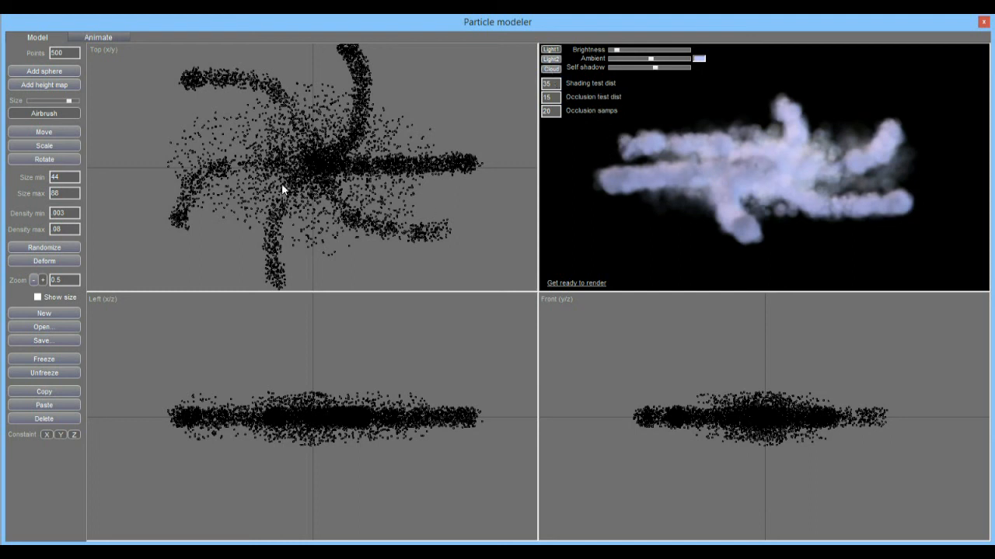
Push the cloud farther from the camera in the animation view with the render preview off, and turn the preview back on
click(99, 36)
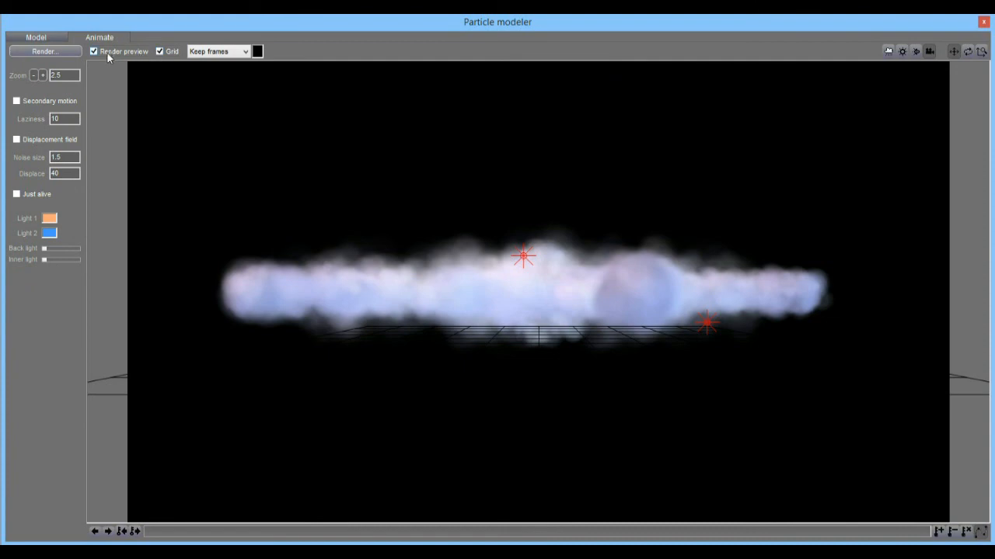
click(109, 52)
mouse_move(473, 233)
mouse_down()
mouse_move(478, 266)
mouse_move(481, 241)
mouse_up()
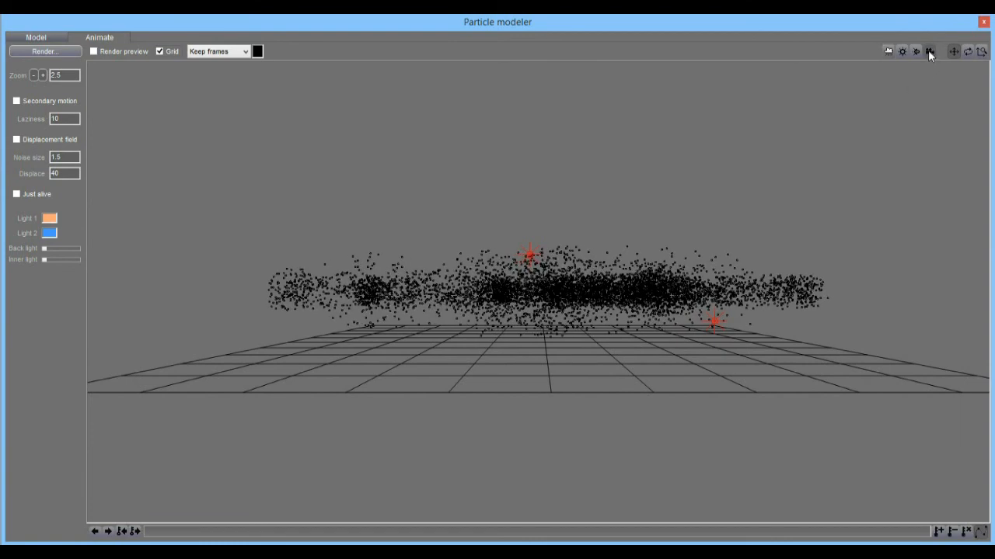
mouse_move(619, 229)
mouse_down()
mouse_move(624, 249)
mouse_move(623, 170)
mouse_move(606, 183)
mouse_move(678, 246)
mouse_move(610, 258)
mouse_move(601, 205)
mouse_move(620, 237)
mouse_up()
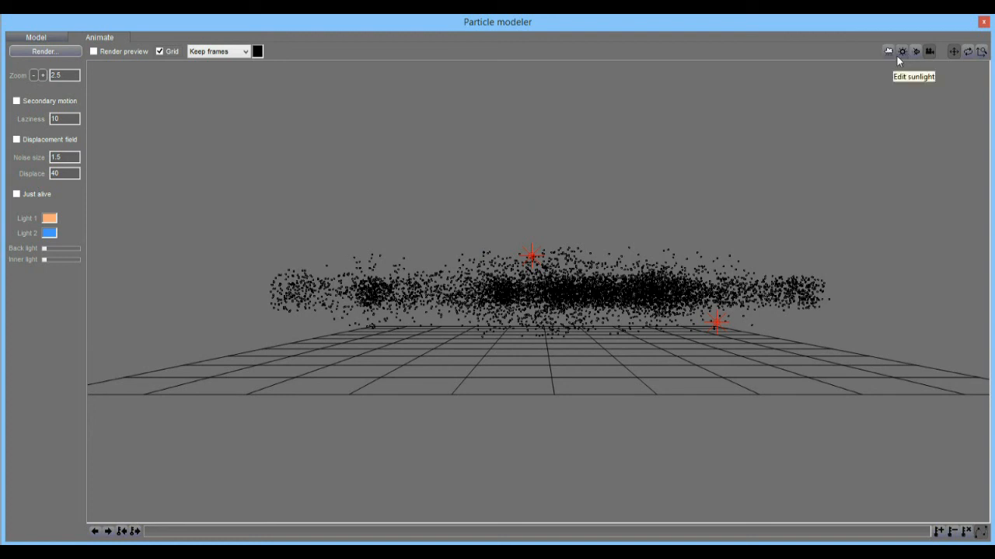
drag(519, 265, 504, 156)
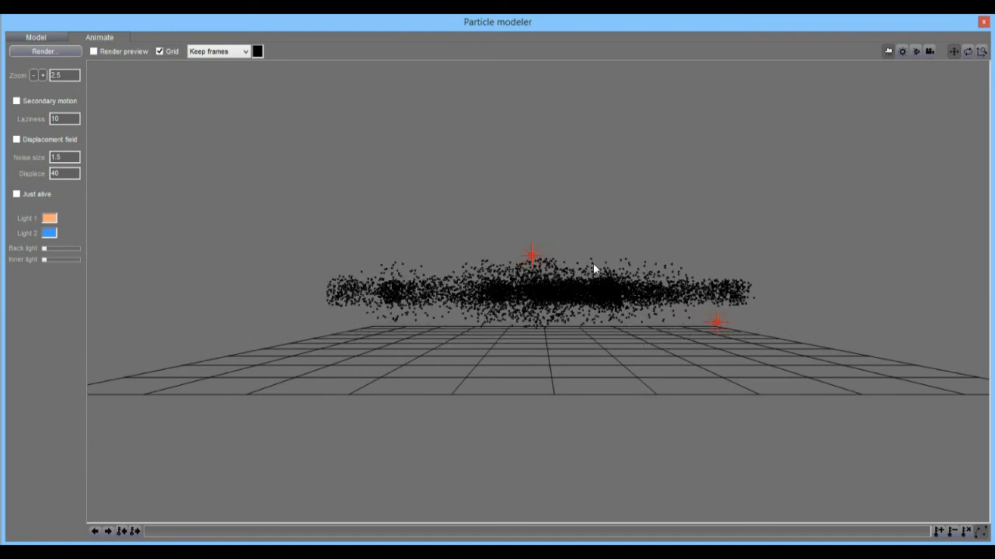
drag(611, 301, 597, 273)
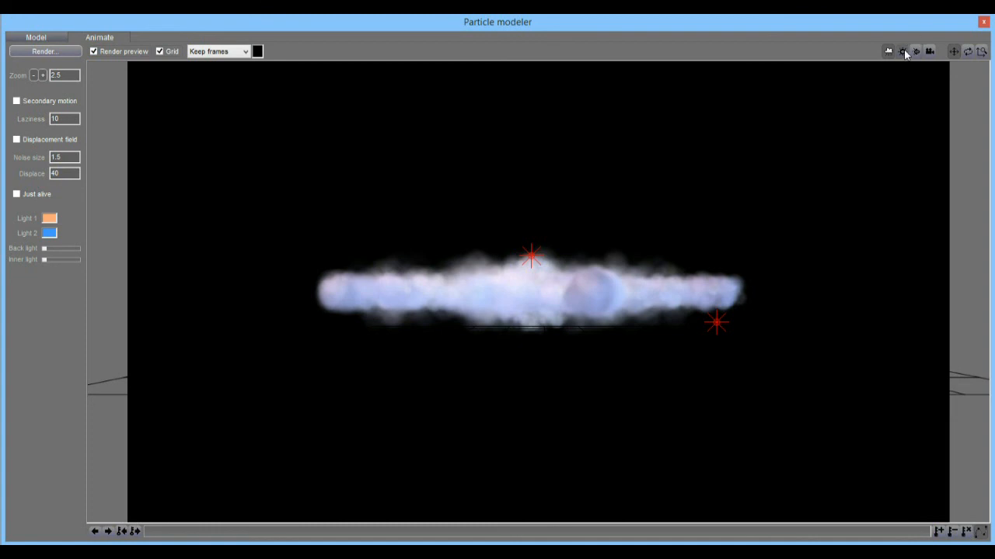
Move both lights close to the centre of the cloud in the animation view
mouse_move(591, 251)
mouse_down()
mouse_move(499, 240)
mouse_move(371, 191)
mouse_move(371, 213)
mouse_move(693, 209)
mouse_move(714, 109)
mouse_move(689, 118)
mouse_move(713, 320)
mouse_up()
click(713, 325)
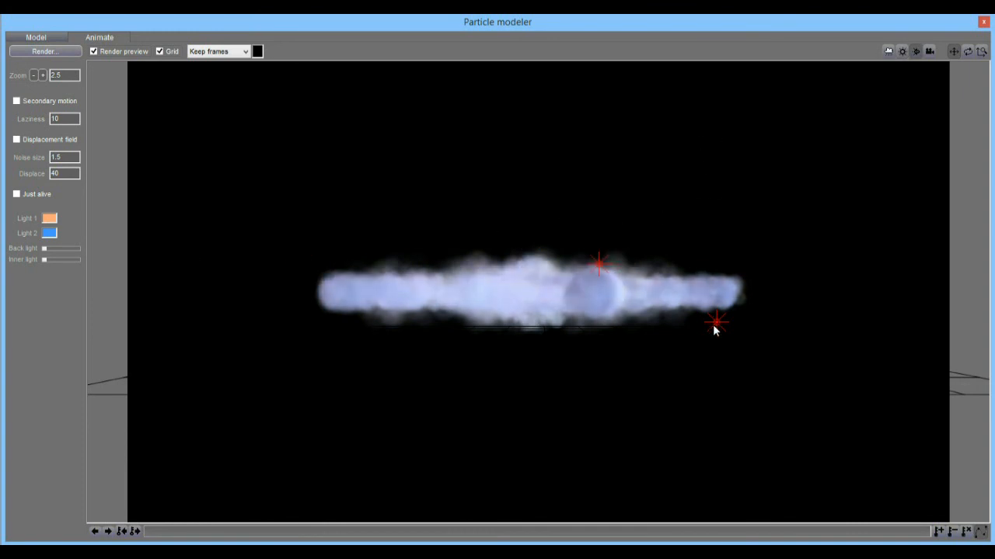
mouse_move(673, 351)
mouse_down()
mouse_move(536, 362)
mouse_move(385, 350)
mouse_move(522, 377)
mouse_up()
click(598, 265)
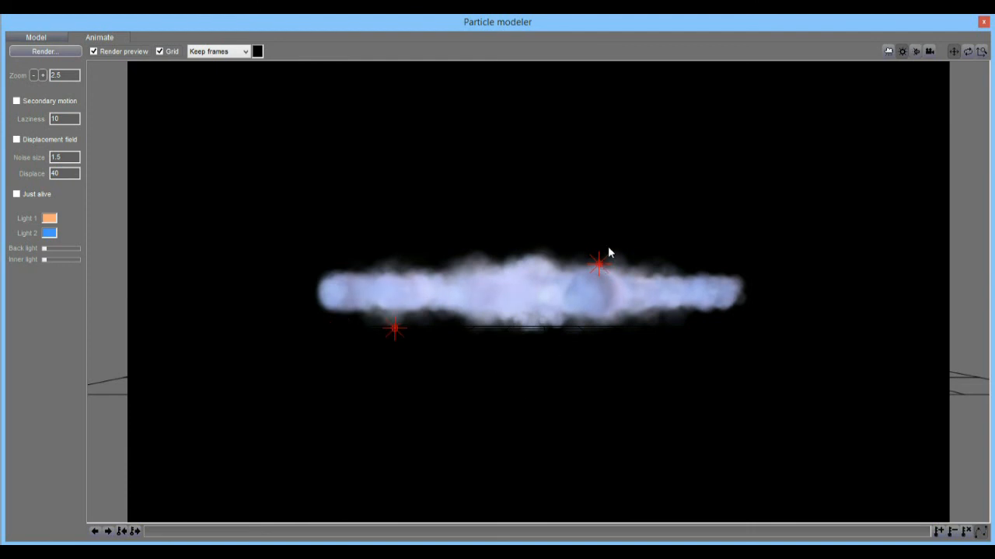
mouse_move(630, 209)
mouse_down()
mouse_move(642, 194)
mouse_move(659, 249)
mouse_move(639, 155)
mouse_up()
mouse_move(602, 242)
mouse_down()
mouse_move(519, 299)
mouse_move(544, 356)
mouse_up()
drag(614, 293, 526, 301)
mouse_move(397, 332)
mouse_down()
mouse_move(515, 311)
mouse_move(570, 315)
mouse_up()
Move the cloud slightly farther back and tilt it so its spiral arms face the camera
mouse_move(531, 281)
mouse_down()
mouse_move(490, 289)
mouse_move(482, 254)
mouse_up()
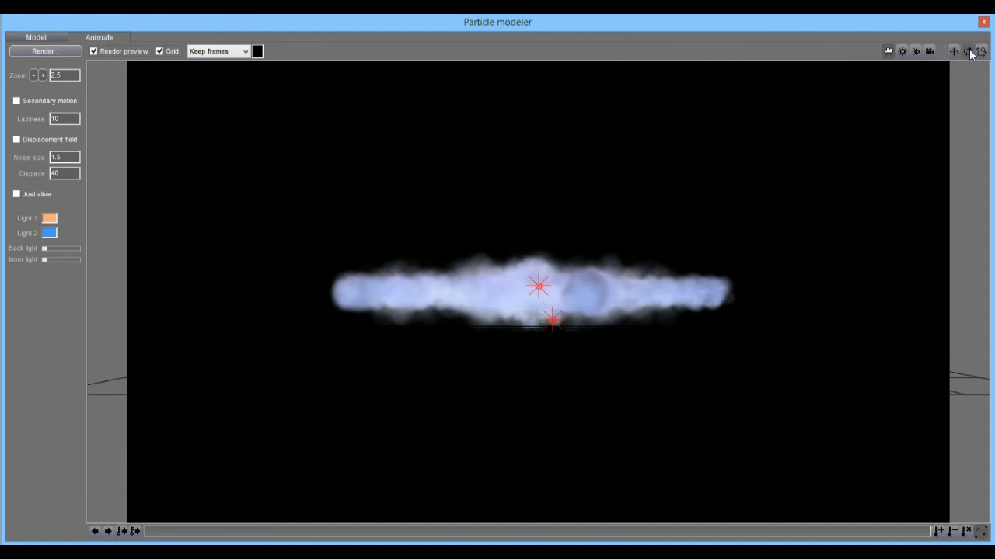
drag(564, 241, 585, 383)
drag(578, 347, 600, 257)
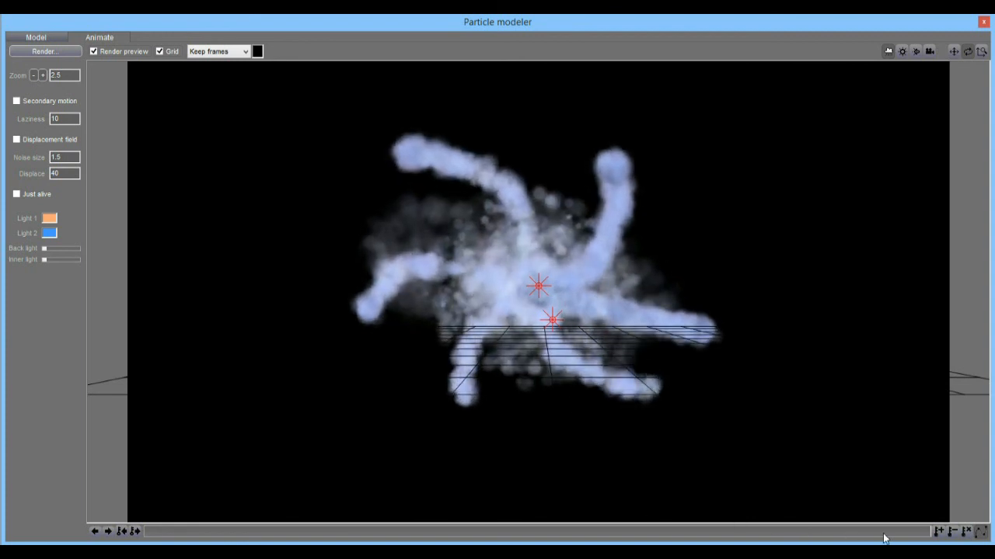
Animate the cloud's spin with keyframes spaced along the timeline, rotating it further at each one, and scrub through the motion
click(150, 531)
drag(152, 533, 145, 535)
click(360, 531)
drag(569, 302, 791, 296)
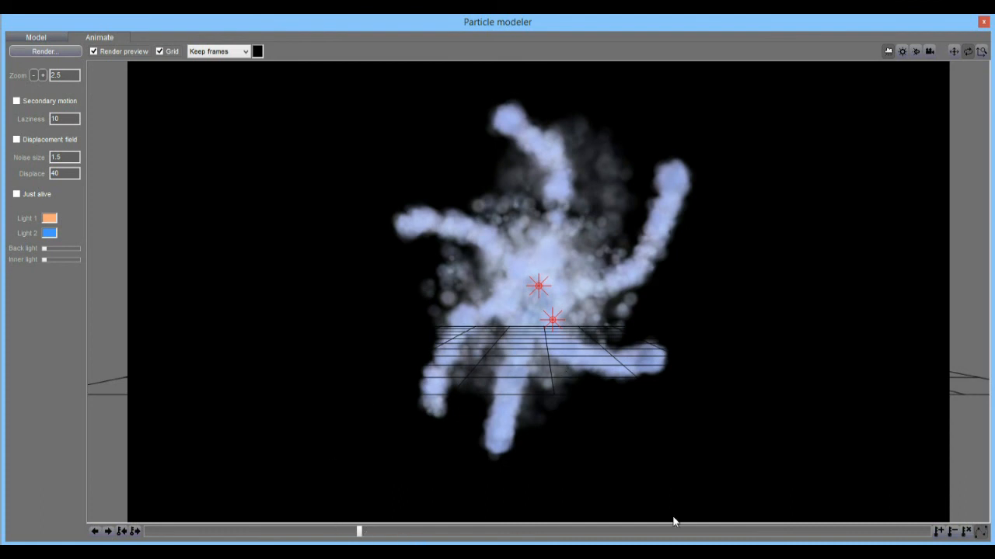
click(575, 532)
drag(506, 309, 826, 351)
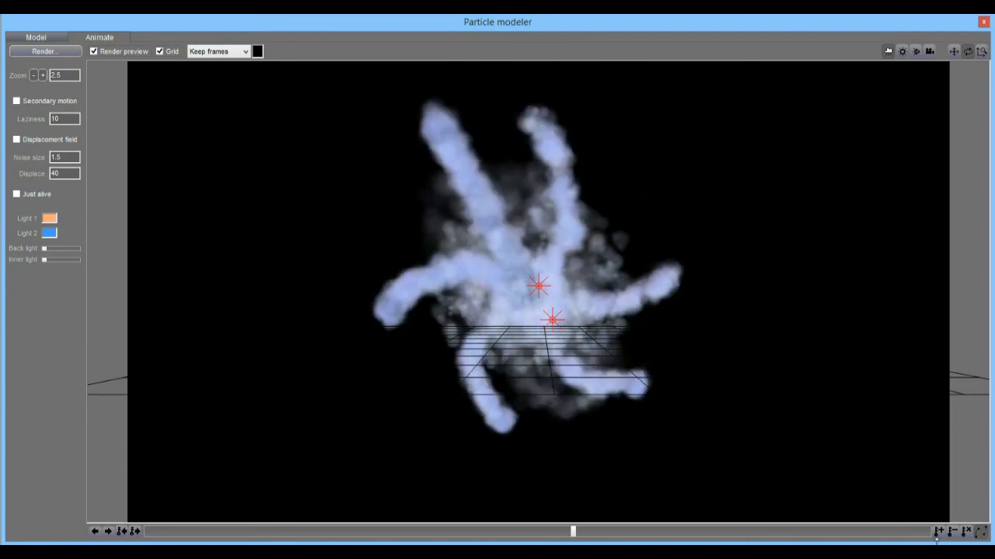
click(765, 531)
click(722, 531)
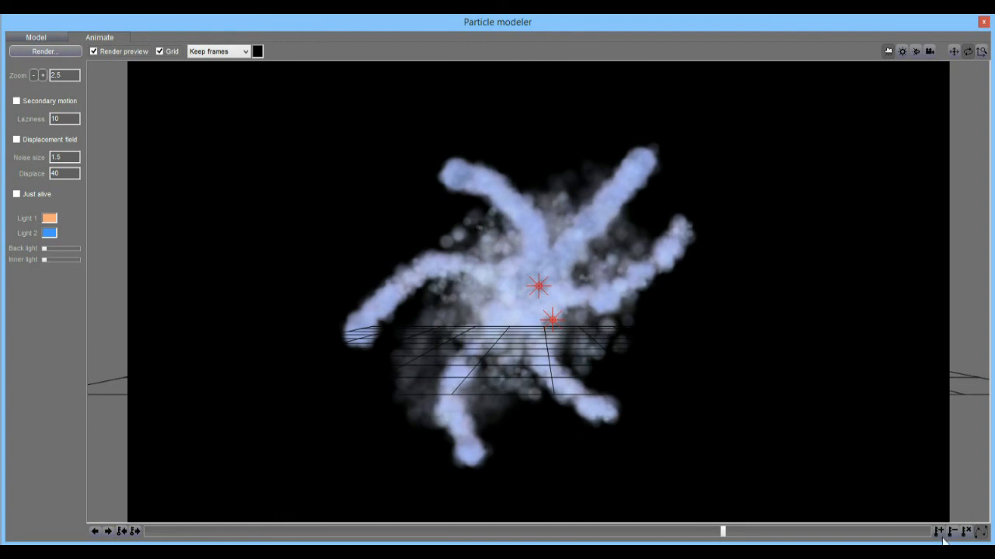
drag(808, 535, 927, 533)
drag(155, 533, 322, 536)
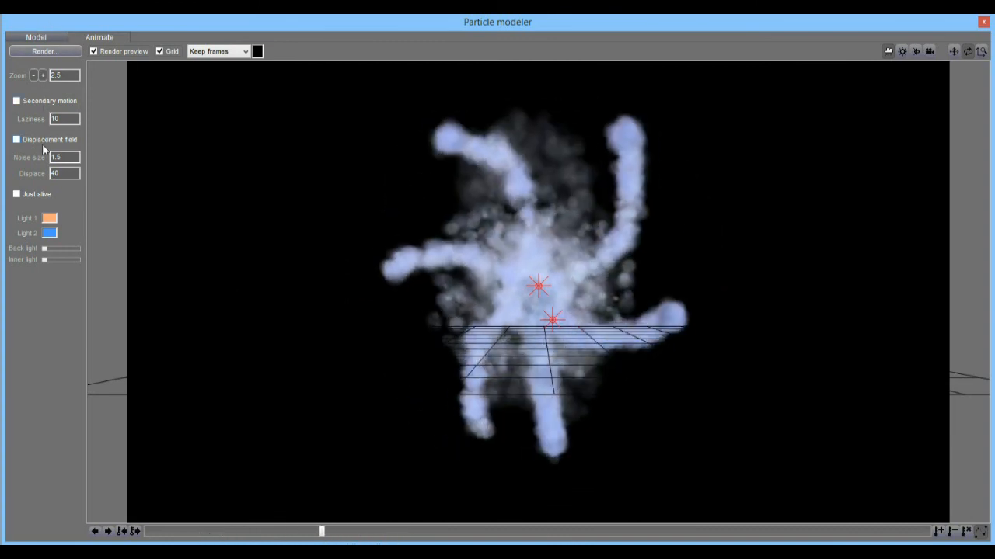
Enable Secondary motion and Displacement field for the cloud, and check the swirl partway through the timeline with the grid hidden
click(23, 106)
mouse_move(161, 536)
mouse_down()
mouse_move(782, 542)
mouse_move(784, 531)
mouse_move(928, 530)
mouse_move(156, 529)
mouse_up()
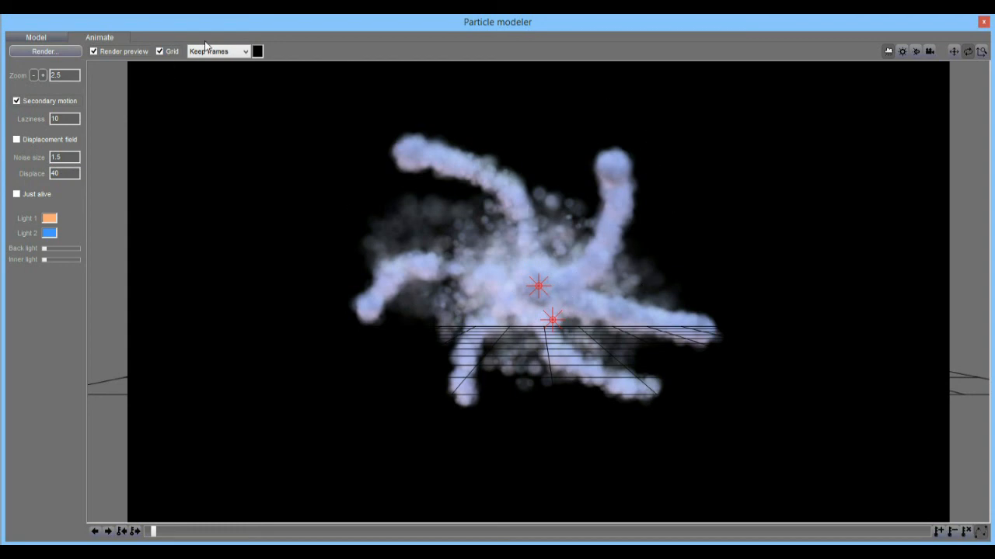
click(160, 52)
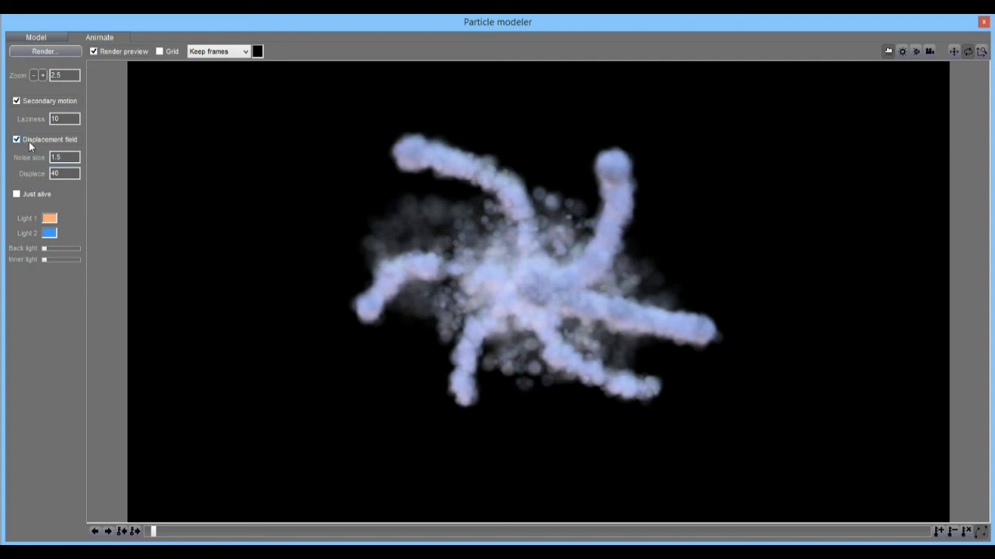
drag(214, 538, 546, 533)
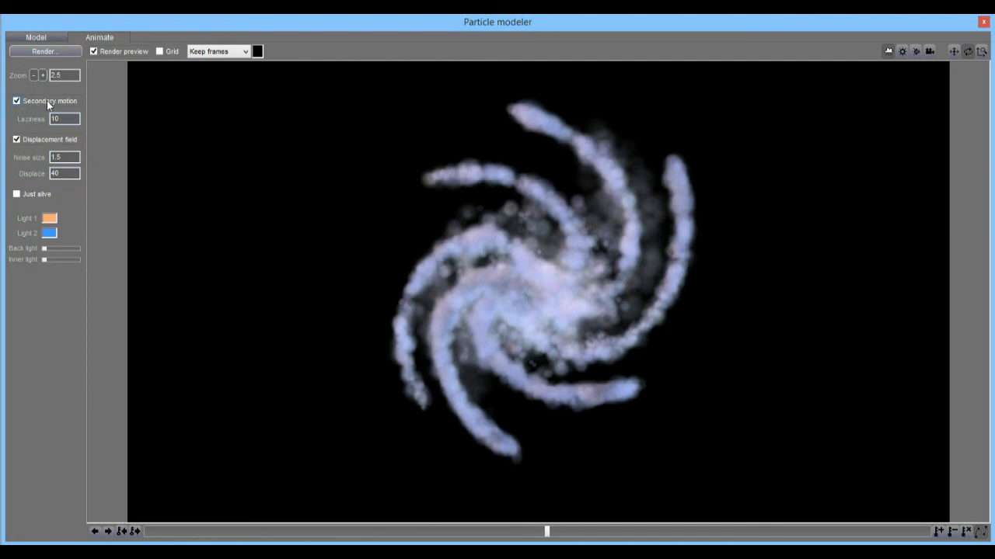
Turn on Just alive and raise the back light and inner light to about the middle of their ranges
click(15, 193)
click(61, 260)
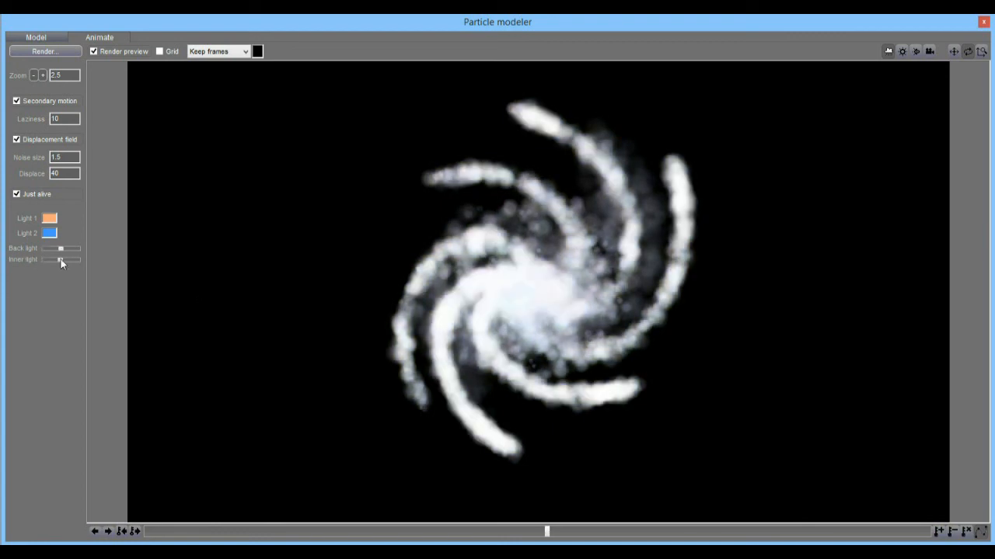
Lower the inner light to near the low end of its range and run the final render of the galaxy animation
click(53, 260)
click(73, 261)
click(49, 260)
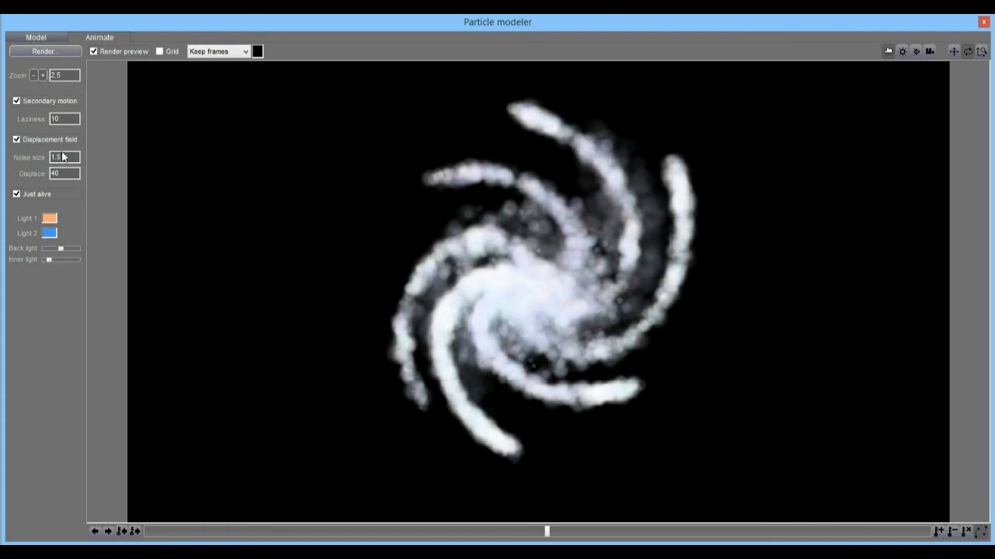
click(60, 52)
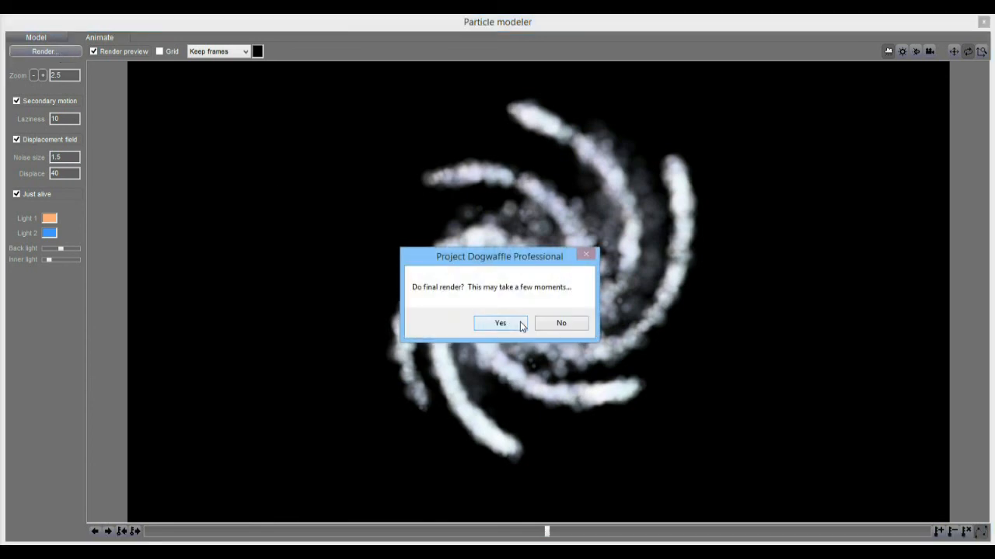
click(500, 323)
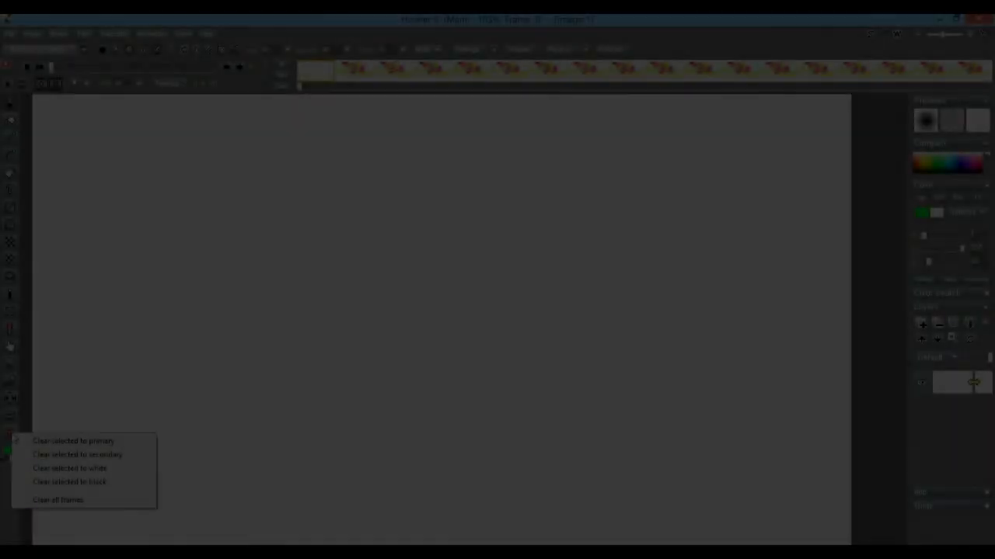
Clear the image to black and create a new 90-frame animation at 30 fps from it, replacing the existing one
click(97, 482)
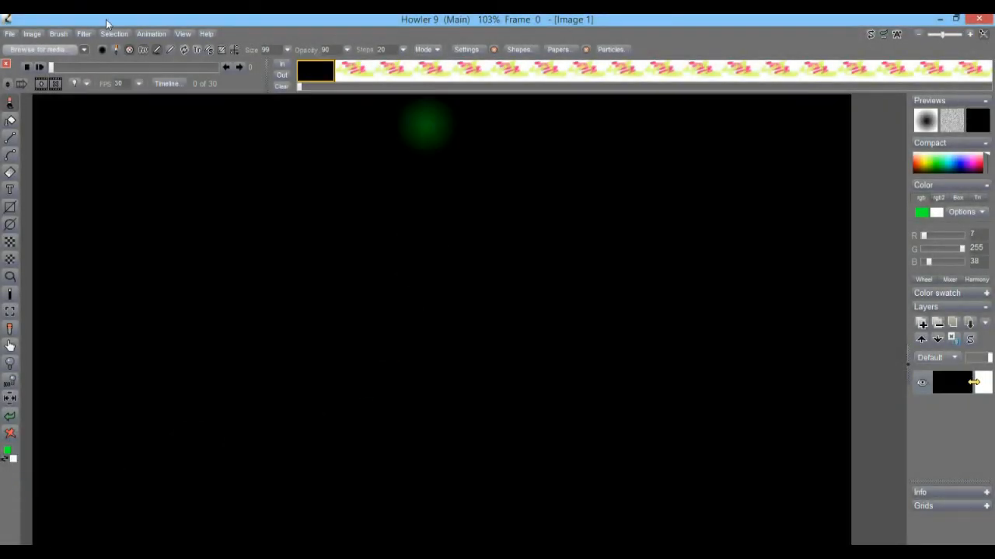
click(159, 33)
click(209, 41)
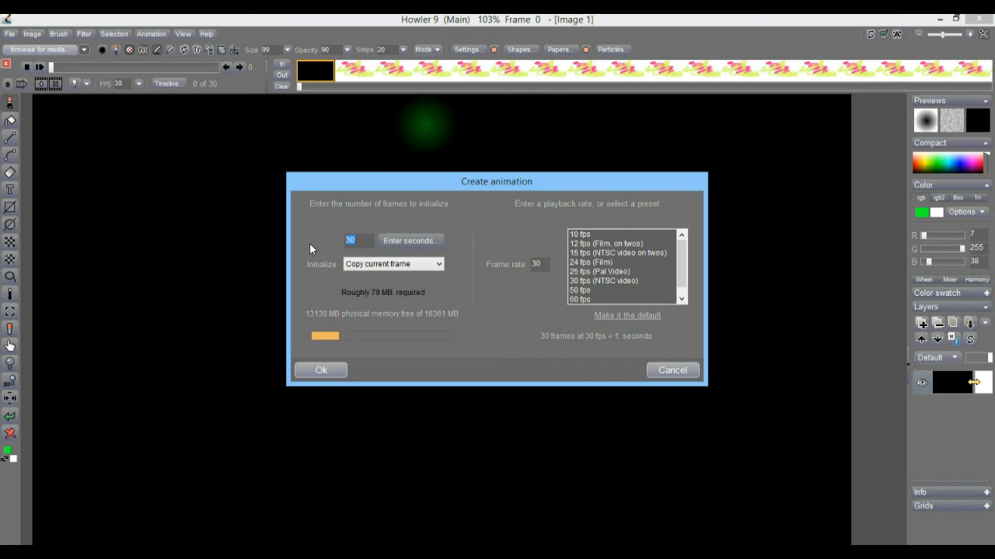
text(90)
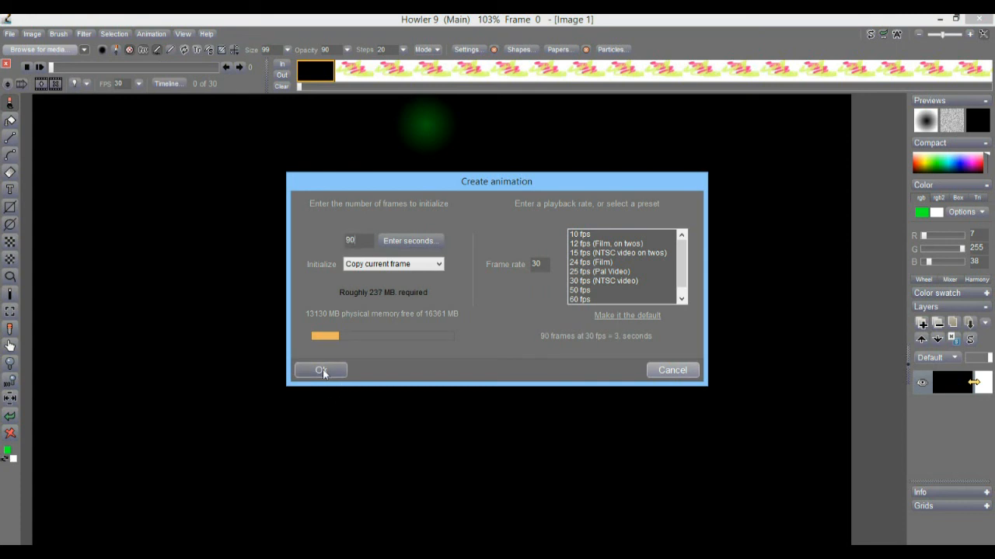
click(324, 372)
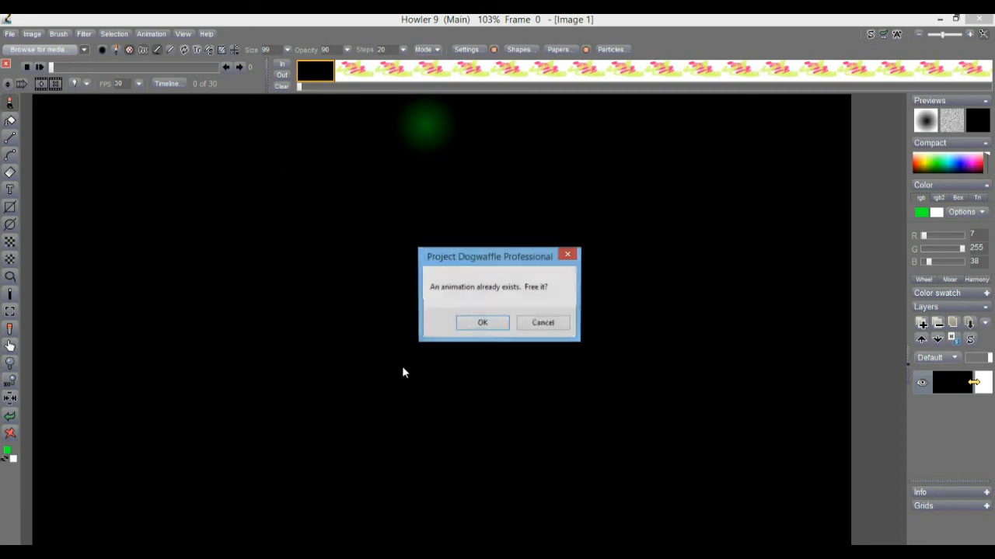
click(479, 325)
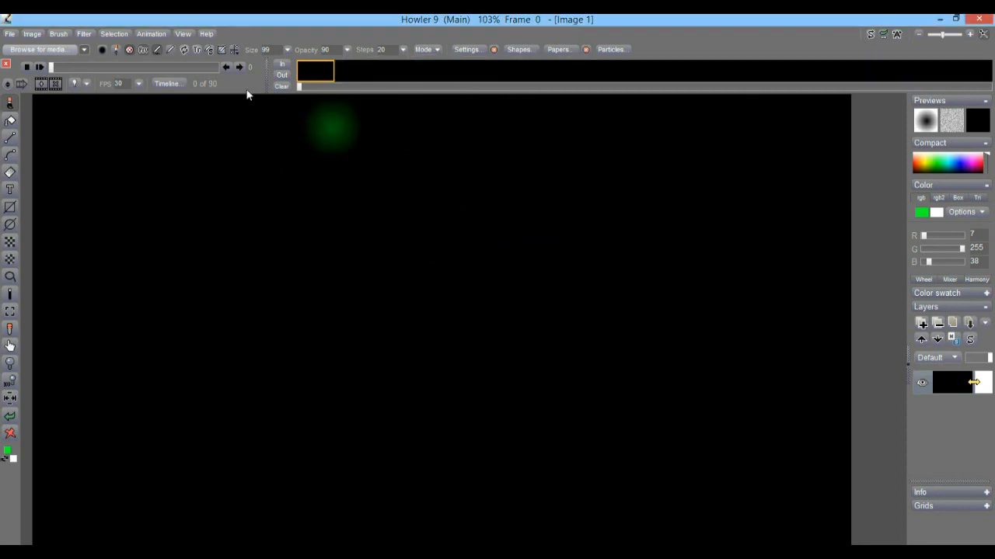
Open the Particle modeler and add two 500-point spheres, placed side by side in the top view
click(84, 34)
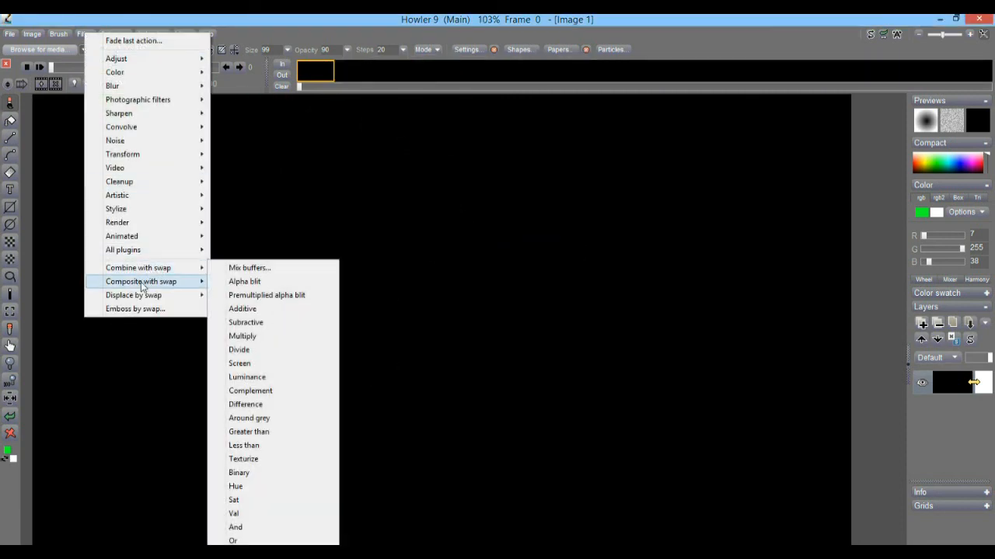
mouse_move(133, 244)
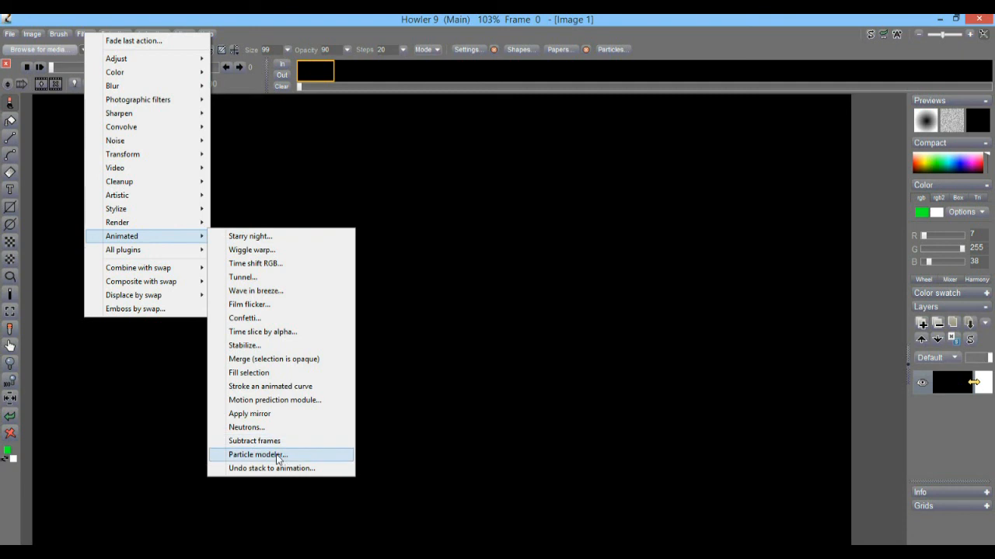
click(277, 455)
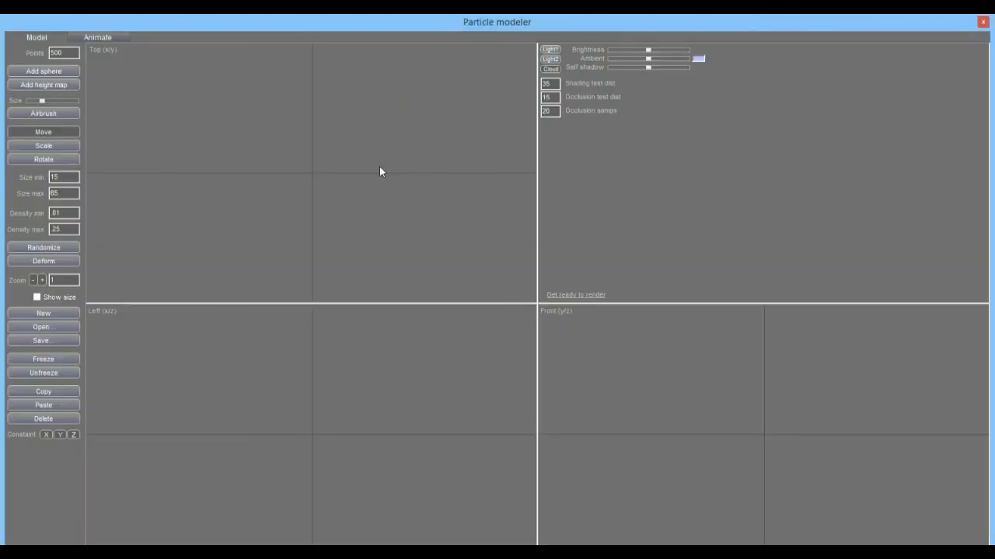
mouse_move(609, 14)
mouse_down()
mouse_move(600, 45)
mouse_move(596, 26)
mouse_up()
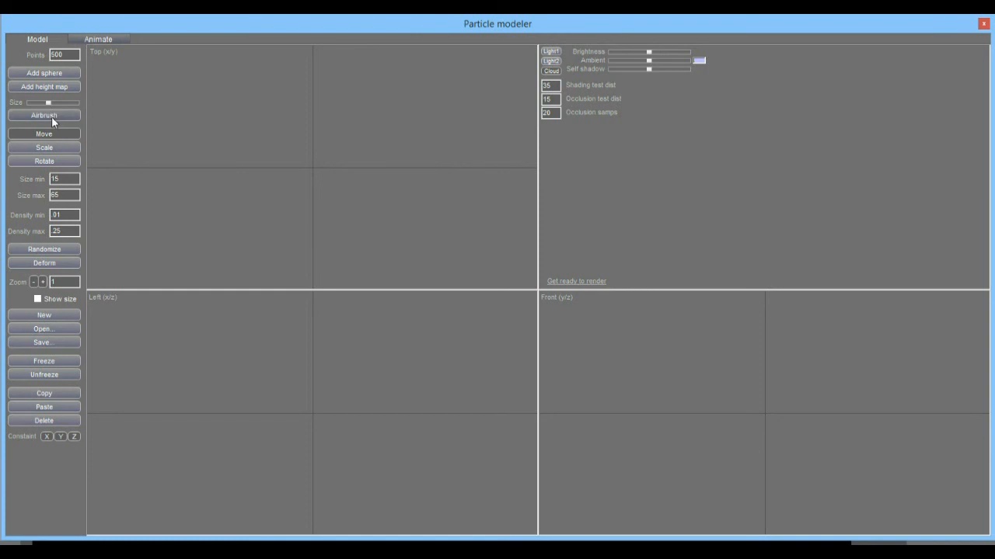
click(74, 73)
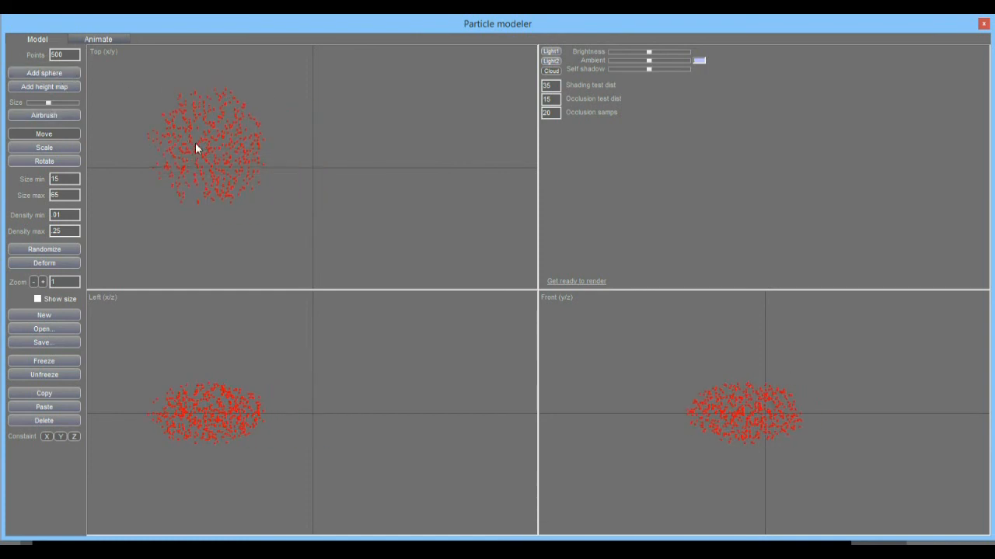
click(67, 74)
drag(365, 138, 389, 157)
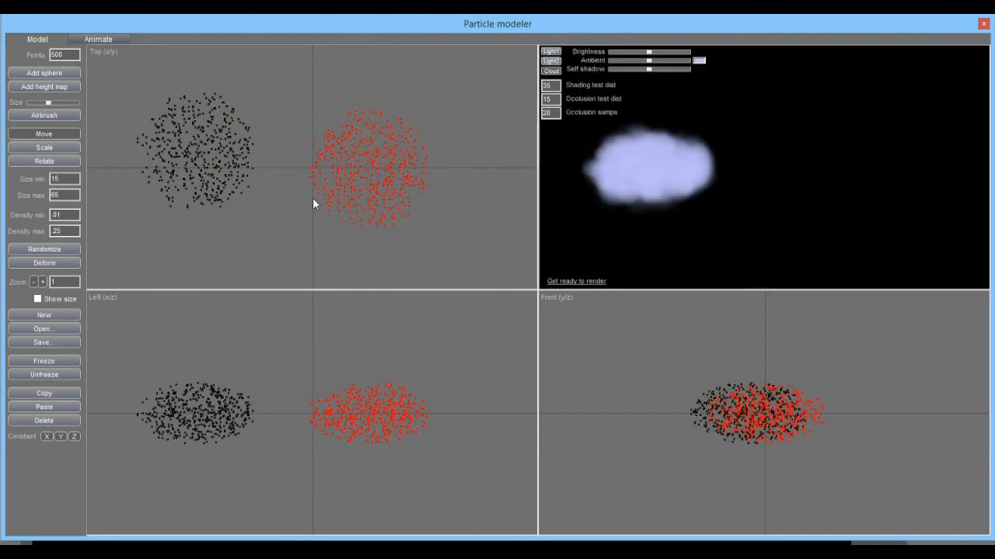
Shade the two spheres for rendering and airbrush particles into the gap between them in the top view
click(591, 281)
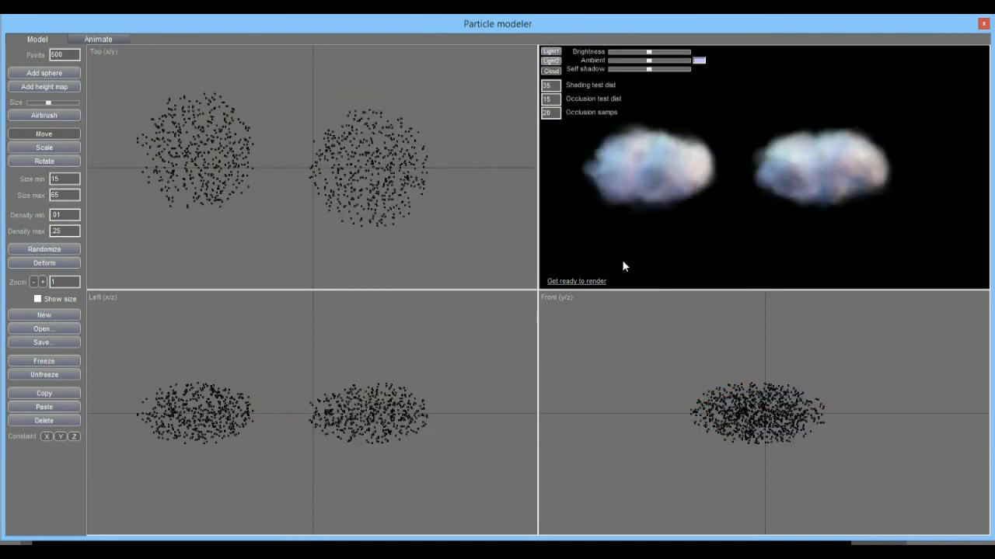
drag(668, 170, 688, 175)
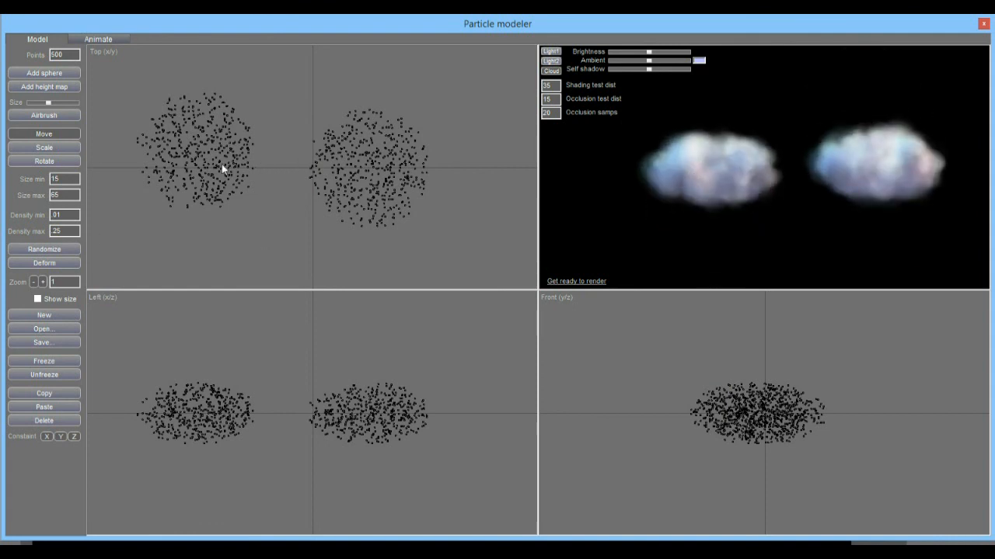
click(35, 113)
mouse_move(282, 121)
mouse_down()
mouse_move(278, 170)
mouse_move(326, 125)
mouse_move(302, 227)
mouse_move(311, 110)
mouse_move(309, 223)
mouse_up()
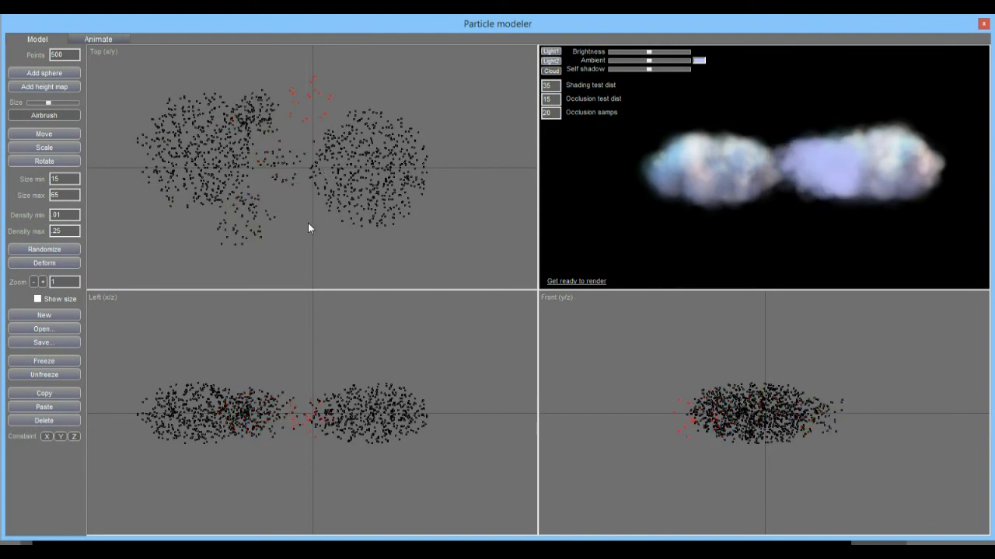
Set the particle size to 3 minimum and 22 maximum, and airbrush small puffs around the cloud in the top view
double_click(64, 179)
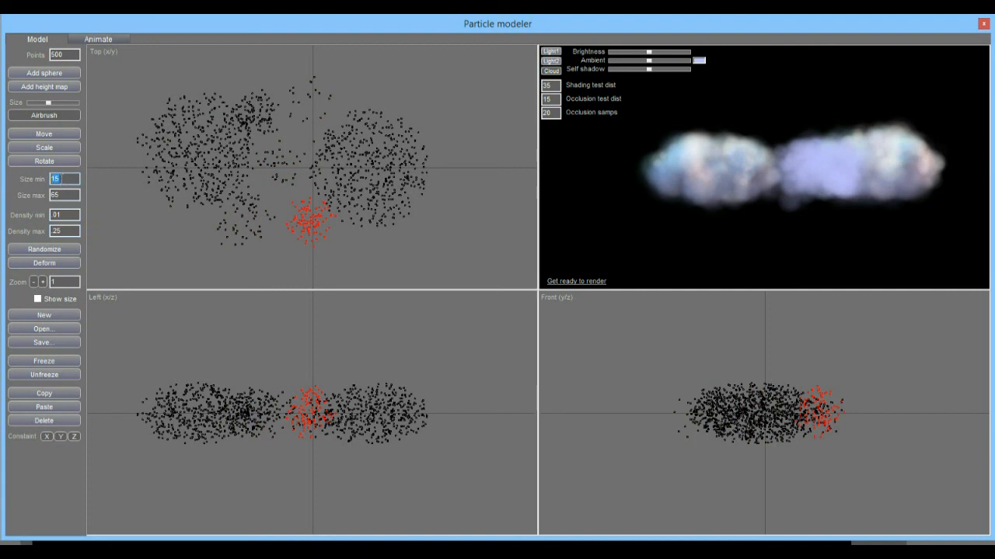
text(3)
key(Tab)
text(22)
click(291, 138)
click(355, 100)
click(423, 213)
Airbrush small puffs above and below the cloud in the x/z view and shade the cloud for rendering
click(320, 357)
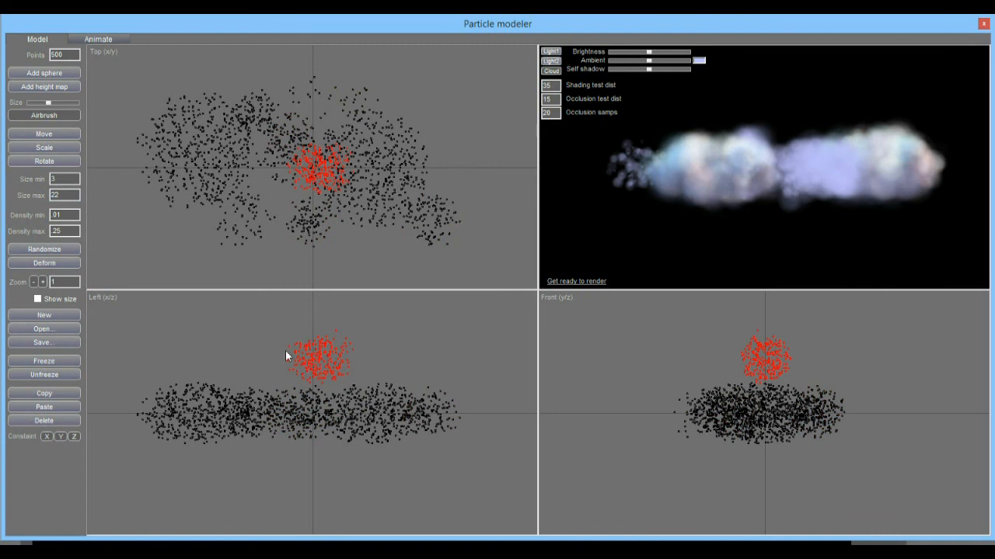
click(244, 357)
click(275, 378)
click(360, 396)
click(357, 432)
click(224, 441)
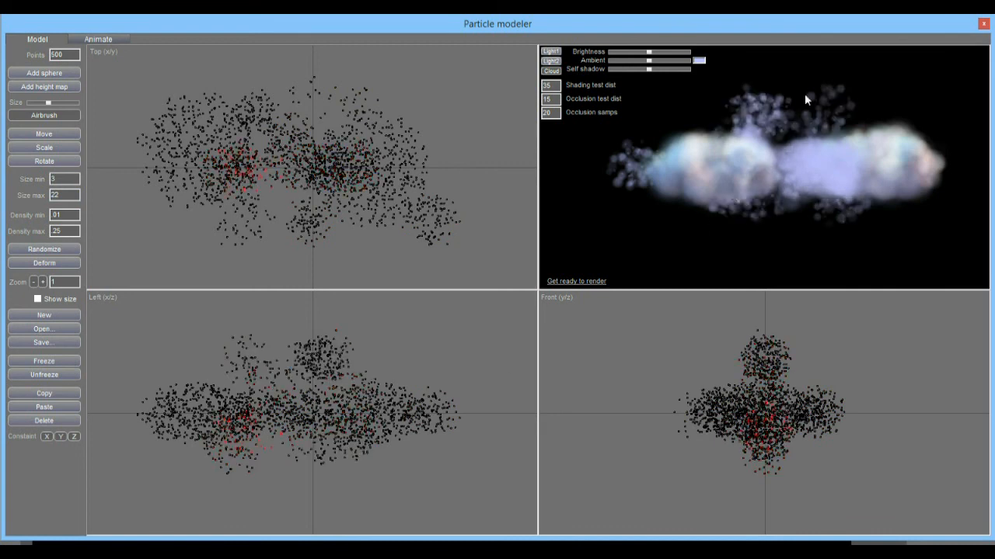
click(568, 281)
drag(831, 153, 746, 193)
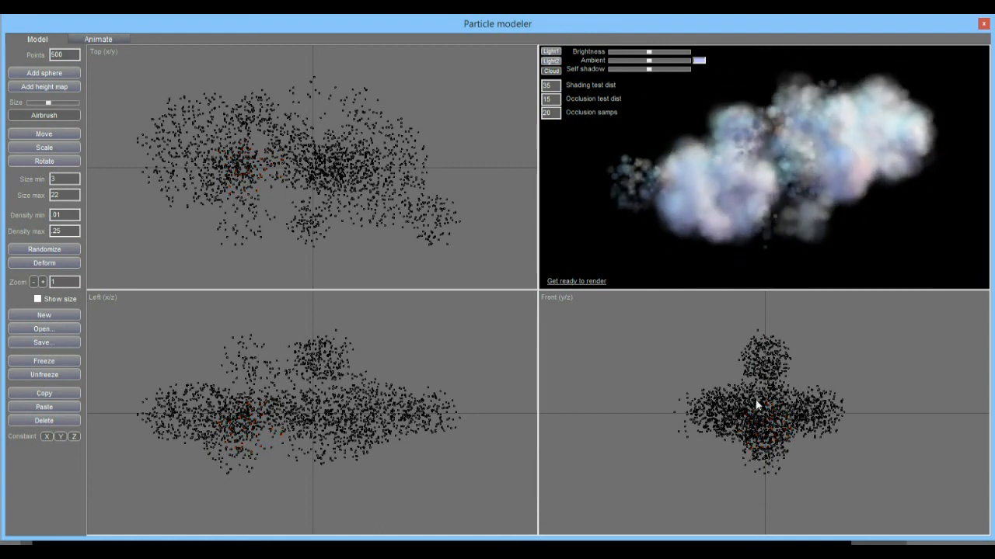
Airbrush more small puffs around the cloud in the front, left and top views, and check it from another angle
click(721, 375)
click(805, 381)
click(707, 456)
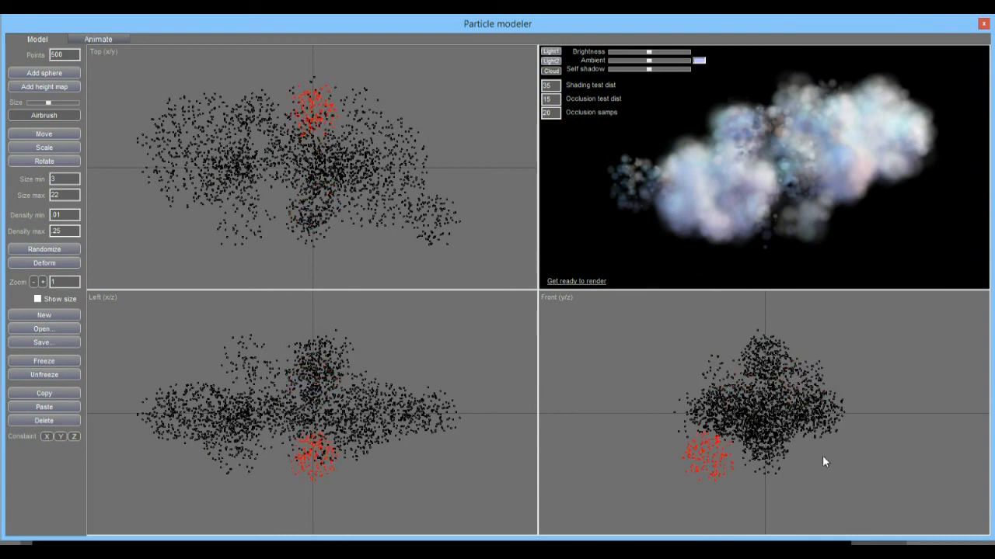
click(404, 344)
click(195, 355)
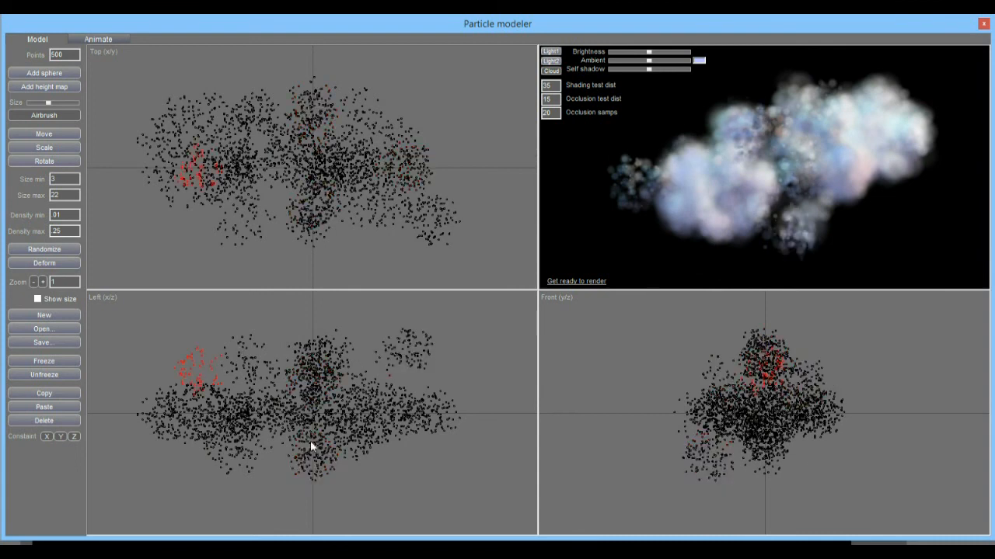
click(358, 446)
click(262, 182)
click(288, 144)
click(290, 196)
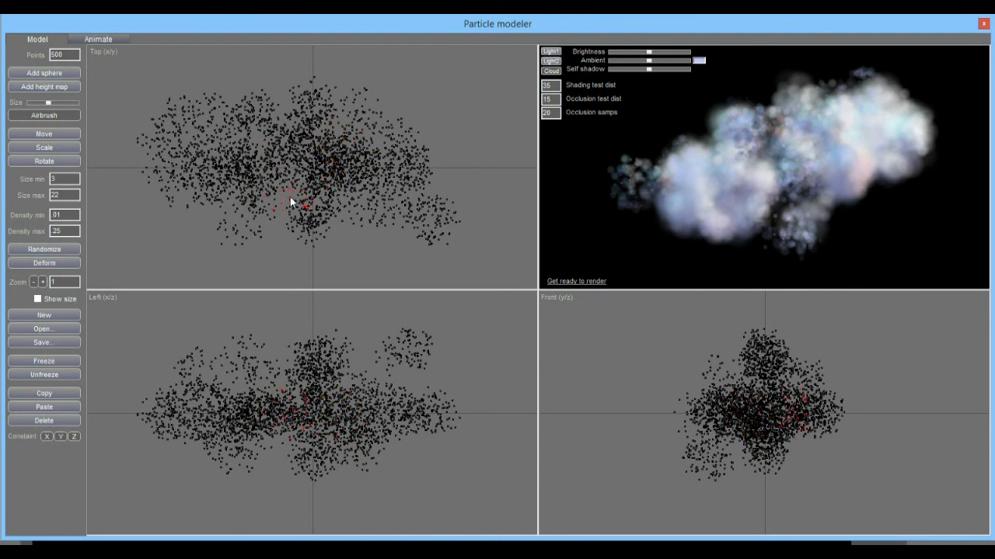
drag(796, 184, 734, 195)
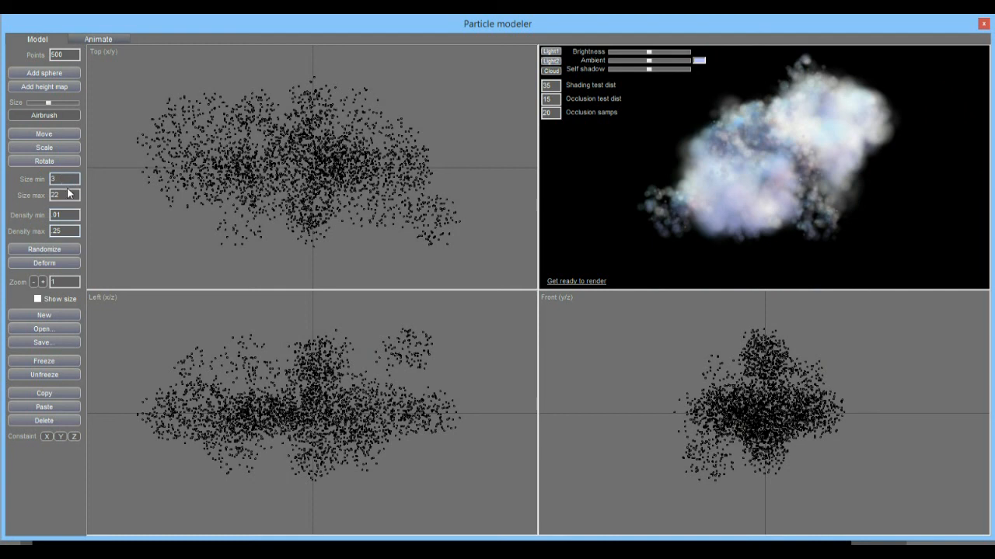
Set particle size to 66–99 and density to .002–.07, and airbrush large faint puffs along the cloud's edges in the top view
drag(68, 195, 36, 194)
text(99)
drag(67, 179, 7, 184)
text(66)
drag(56, 216, 67, 215)
click(55, 230)
drag(186, 213, 192, 218)
drag(438, 159, 445, 161)
drag(333, 235, 323, 245)
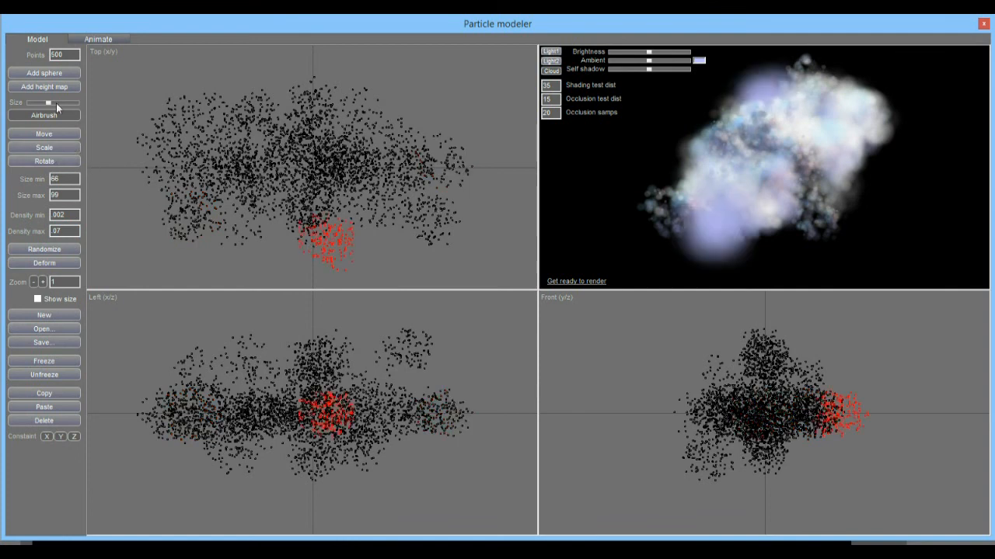
Enlarge the airbrush to near its maximum and spray wide haze around the cloud in the top, front and left views
mouse_move(216, 102)
mouse_down()
mouse_move(156, 233)
mouse_move(220, 257)
mouse_move(391, 237)
mouse_move(433, 110)
mouse_up()
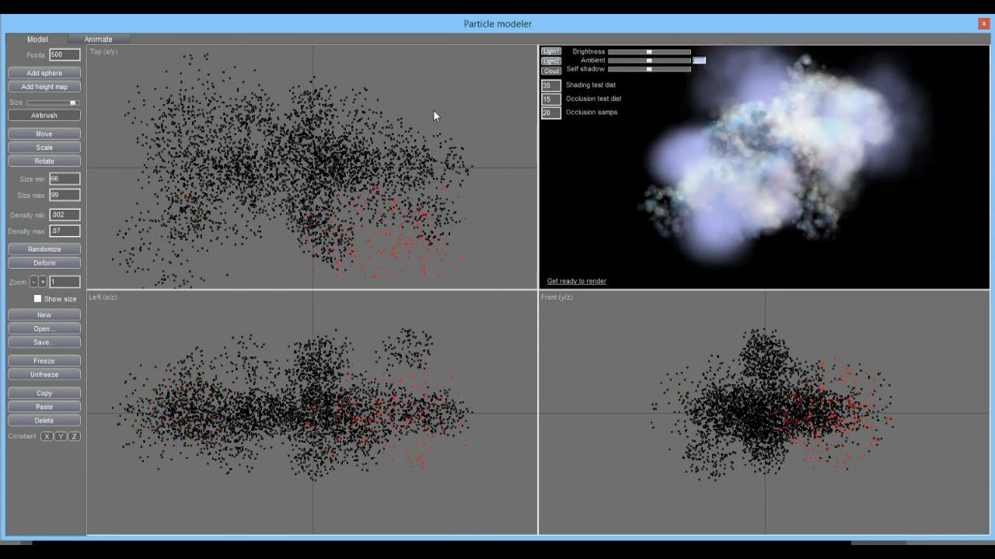
click(418, 100)
drag(824, 180, 774, 139)
drag(729, 351, 873, 441)
drag(809, 463, 400, 440)
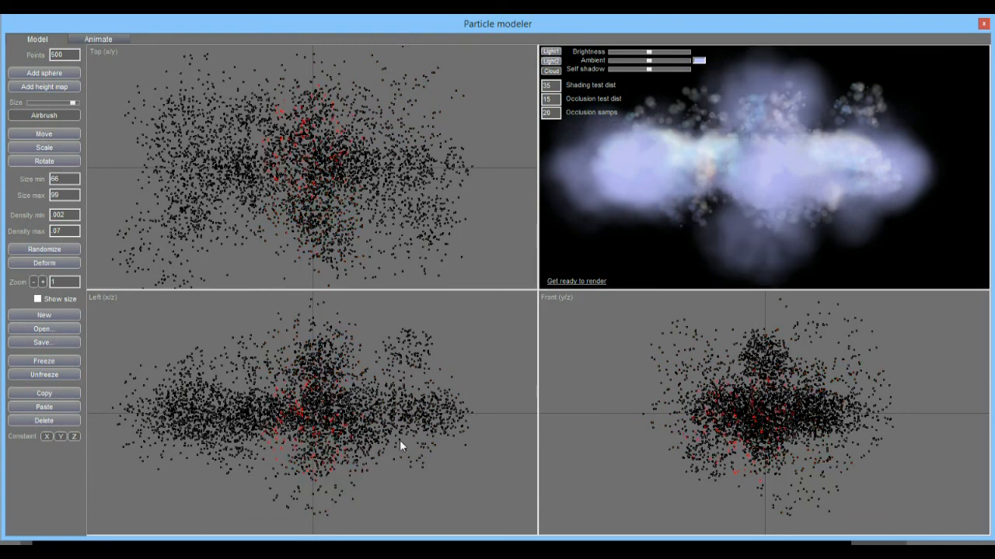
click(359, 378)
click(233, 470)
mouse_move(666, 190)
mouse_down()
mouse_move(700, 180)
mouse_move(785, 206)
mouse_move(864, 199)
mouse_move(881, 205)
mouse_move(879, 220)
mouse_move(838, 200)
mouse_move(837, 109)
mouse_move(837, 156)
mouse_move(759, 158)
mouse_move(793, 185)
mouse_move(756, 188)
mouse_move(746, 164)
mouse_move(784, 153)
mouse_move(766, 203)
mouse_up()
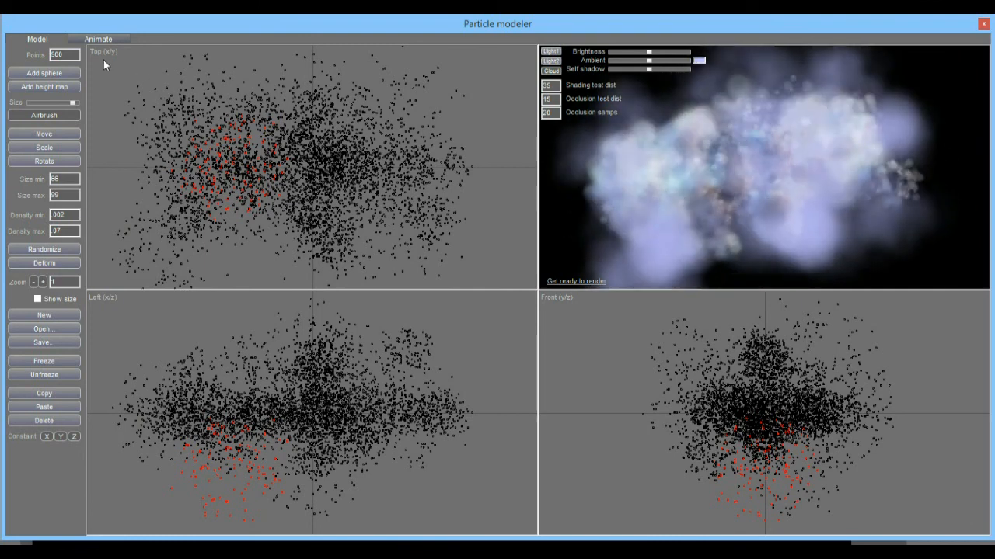
Switch from modeling to animating the cloud, and turn off the render preview while keeping the grid shown
click(97, 39)
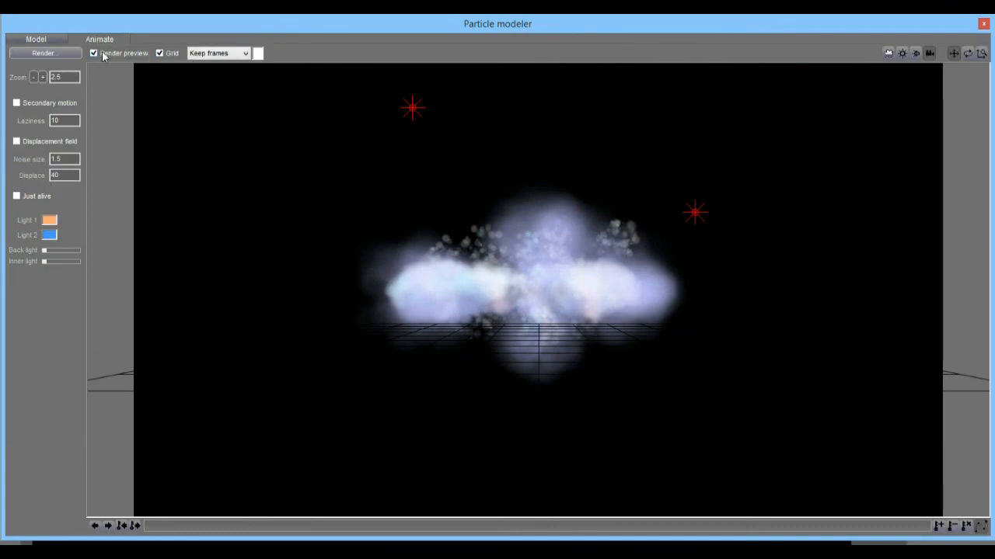
click(117, 55)
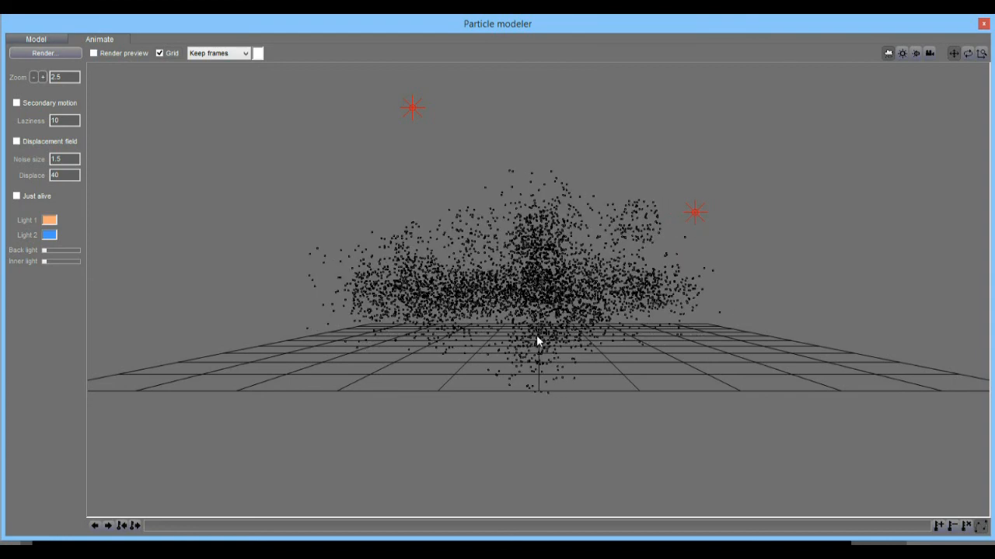
click(105, 53)
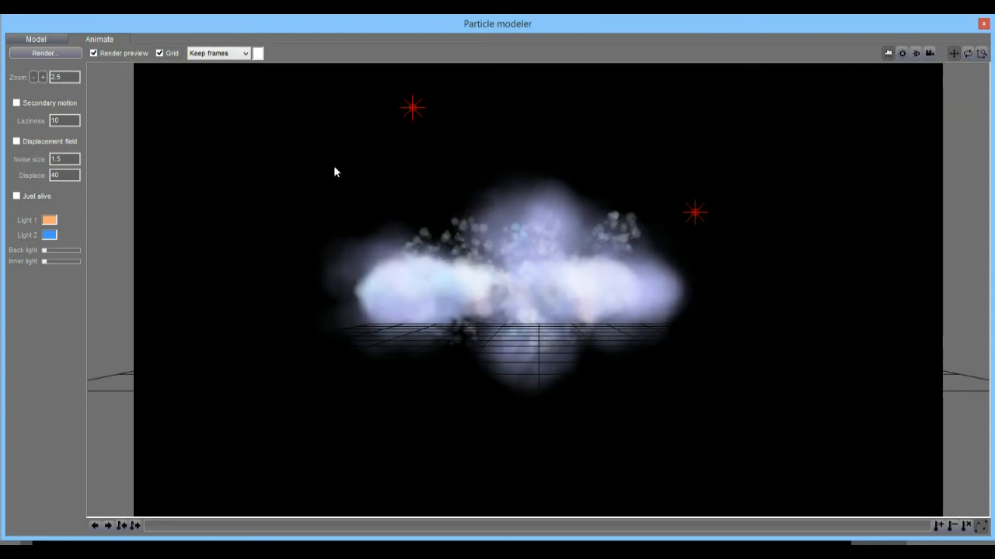
click(115, 54)
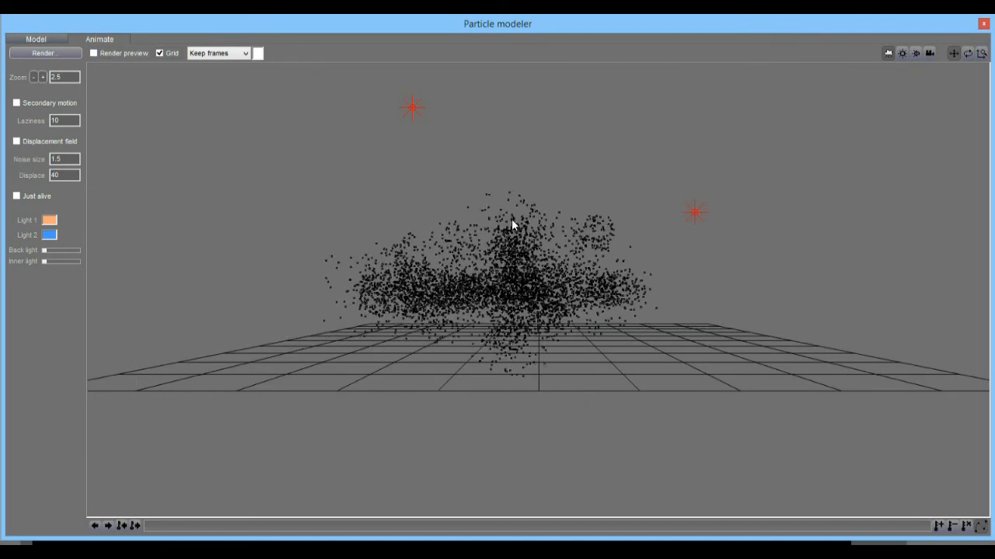
click(165, 53)
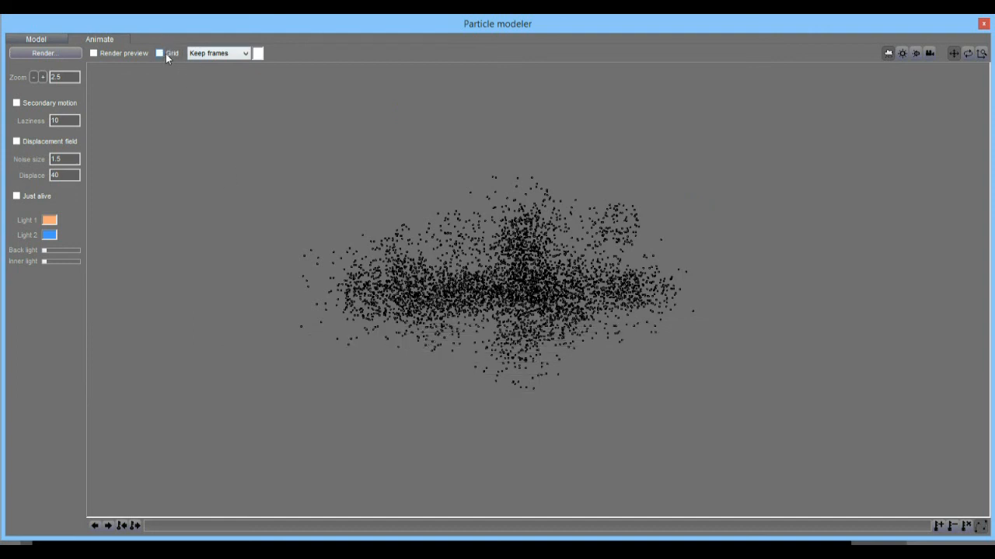
click(160, 53)
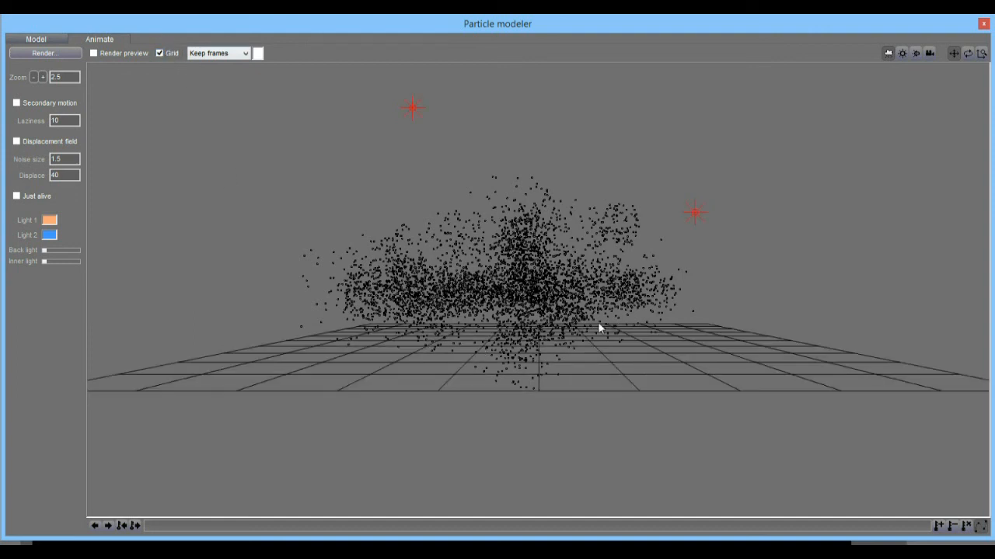
Hide the grid and review the frame-clearing options, leaving Keep frames selected
click(161, 53)
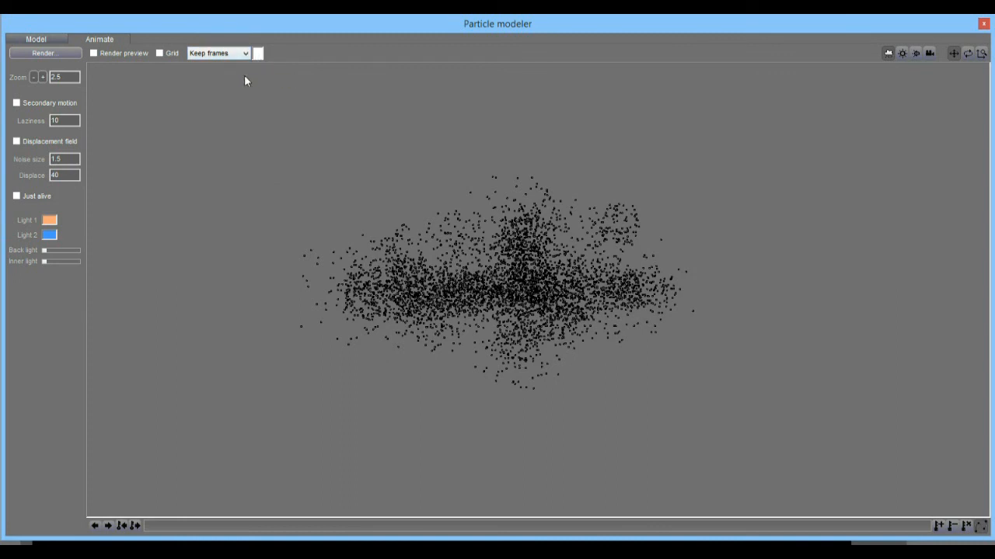
click(243, 53)
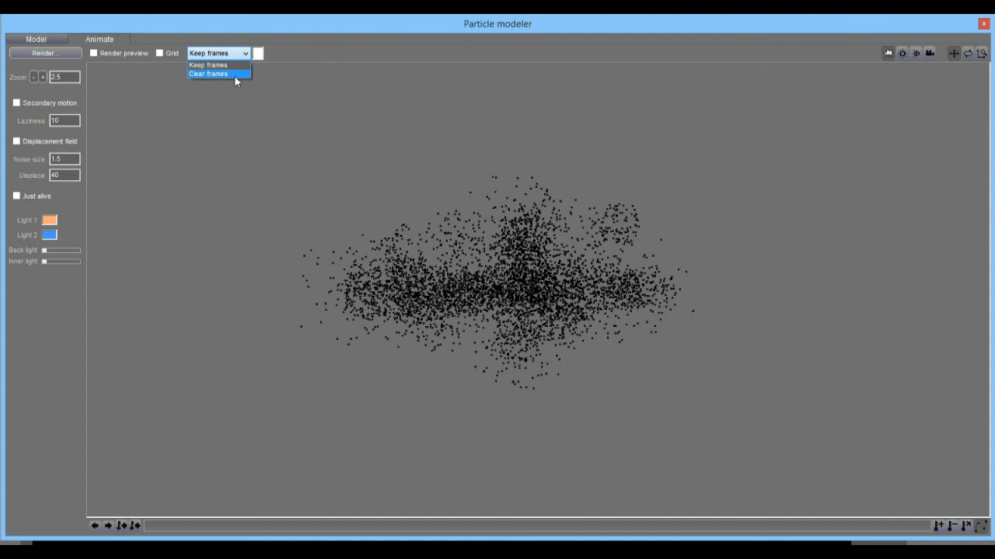
click(335, 37)
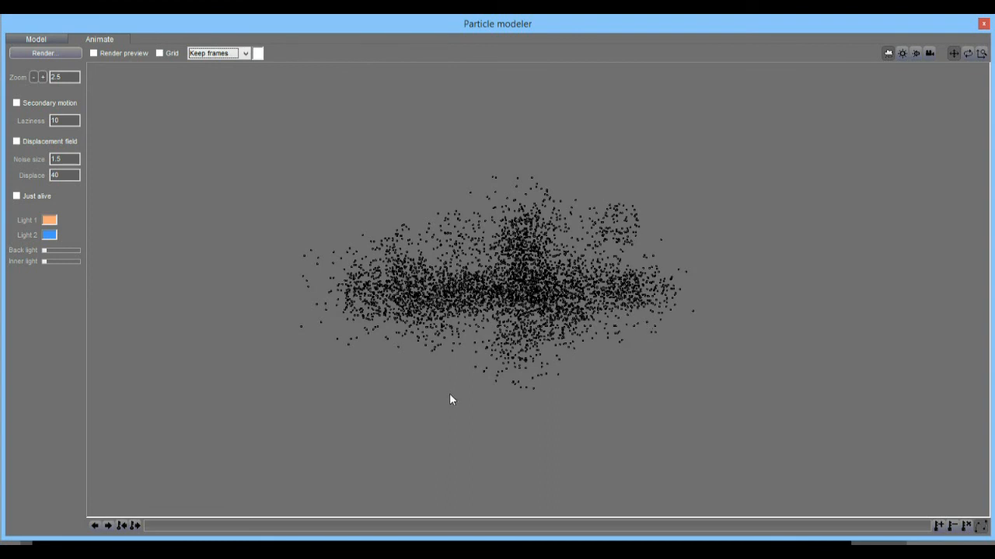
At the first frame, shift the particle cloud slightly and rotate it to a new starting orientation
mouse_move(155, 529)
mouse_down()
mouse_move(757, 526)
mouse_move(440, 506)
mouse_move(117, 520)
mouse_move(143, 528)
mouse_up()
drag(543, 276, 551, 272)
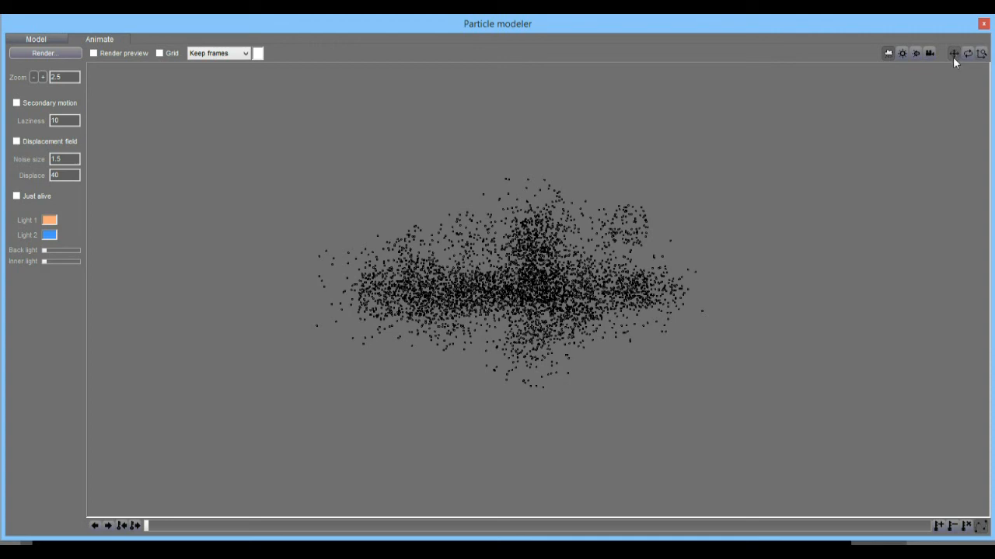
mouse_move(533, 266)
mouse_down()
mouse_move(557, 238)
mouse_move(486, 275)
mouse_move(580, 288)
mouse_move(522, 248)
mouse_move(524, 272)
mouse_move(541, 280)
mouse_move(567, 191)
mouse_move(554, 306)
mouse_move(540, 259)
mouse_up()
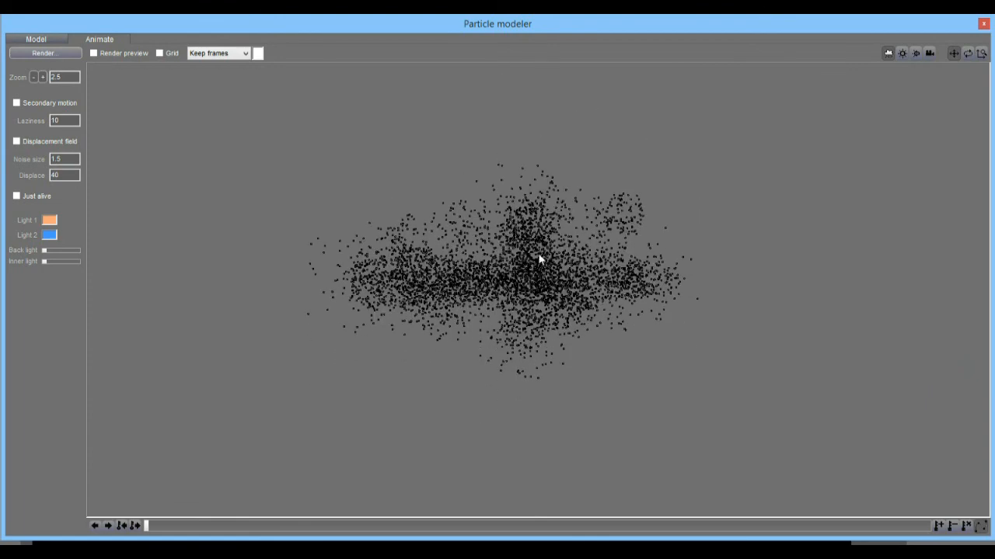
click(968, 54)
drag(554, 245, 580, 349)
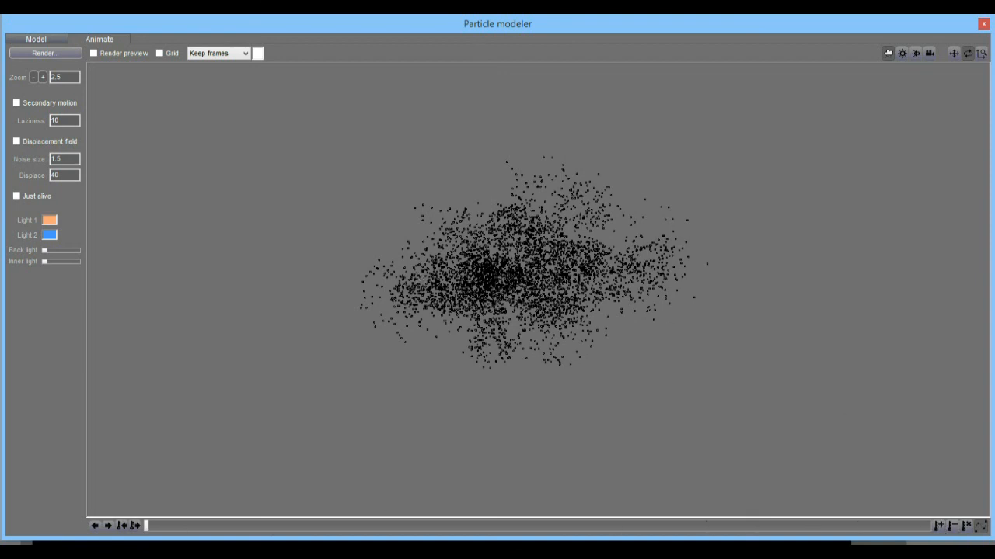
Rotate the cloud to a clearly different orientation at about 70 percent of the timeline as a new keyframe
drag(466, 525, 960, 526)
mouse_move(718, 532)
mouse_down()
mouse_move(674, 527)
mouse_move(707, 533)
mouse_up()
drag(402, 254, 715, 256)
drag(510, 288, 620, 321)
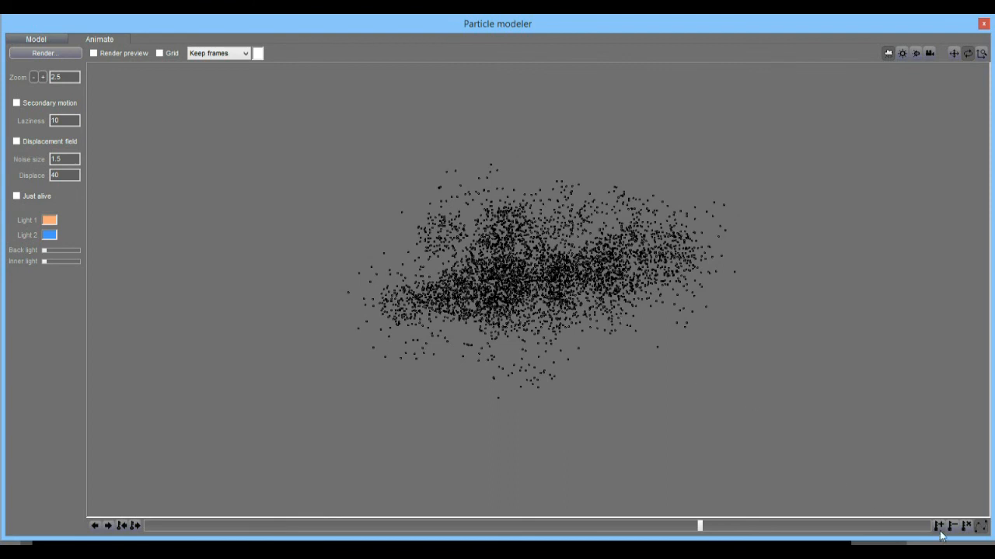
Turn on the render preview, rotate the cloud further at the last frame, and scrub back towards the start
drag(699, 526, 929, 528)
click(112, 52)
drag(630, 279, 513, 283)
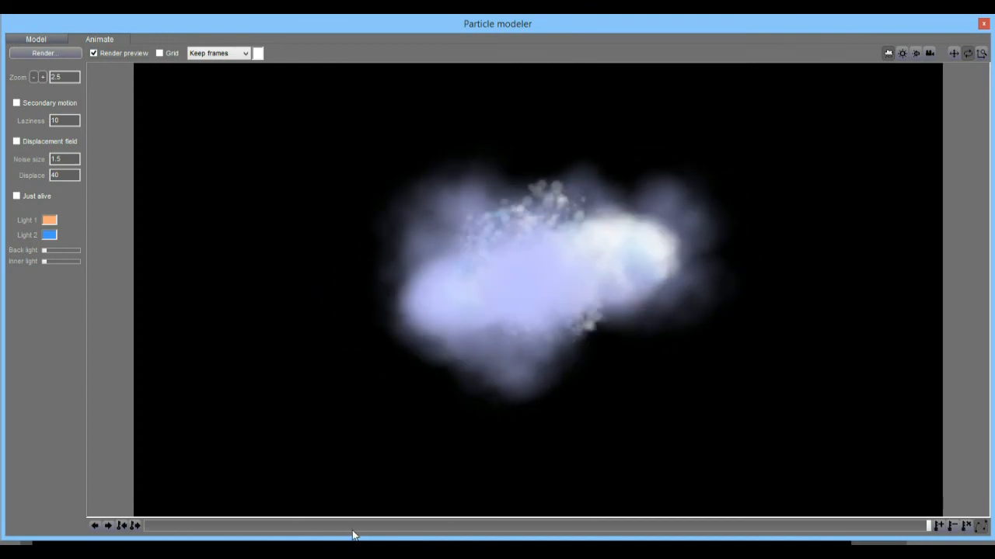
drag(338, 525, 163, 525)
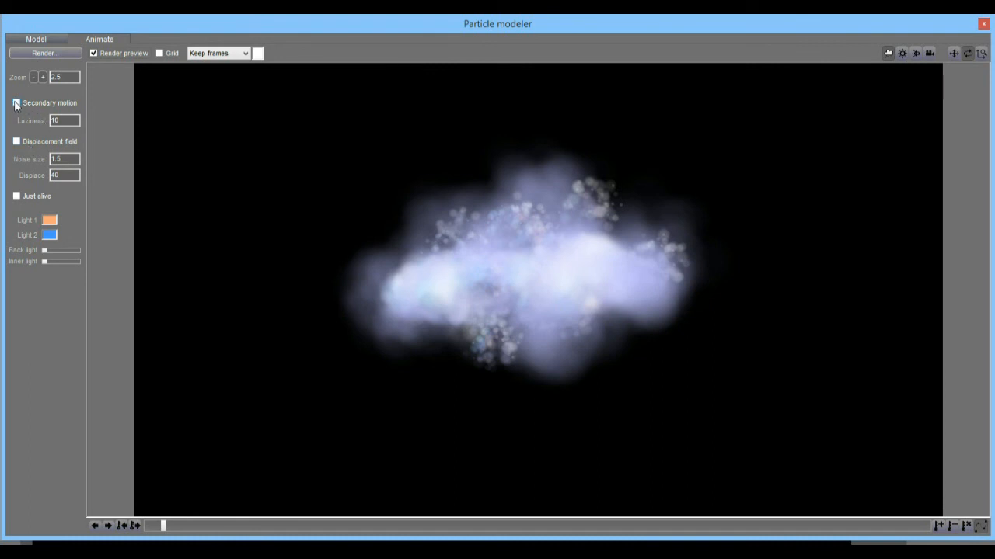
Enable secondary motion with a laziness of 5 and scrub through the animation to check the trailing particles
drag(164, 526, 357, 528)
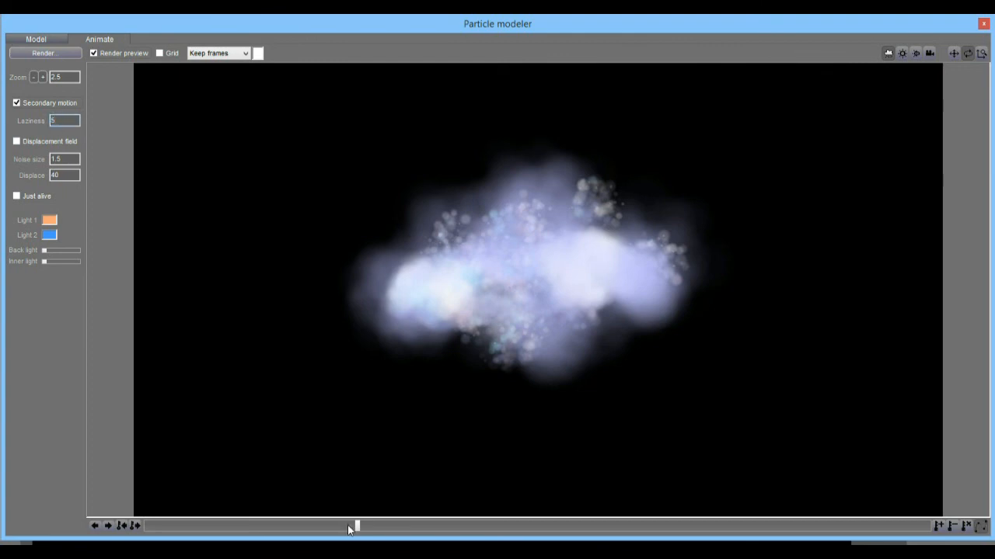
drag(147, 526, 740, 543)
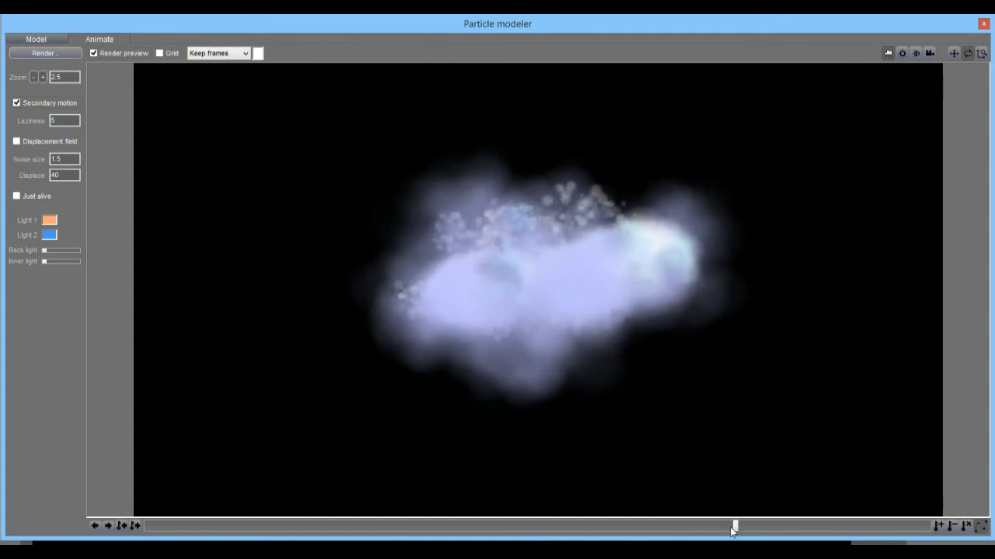
drag(736, 527, 870, 526)
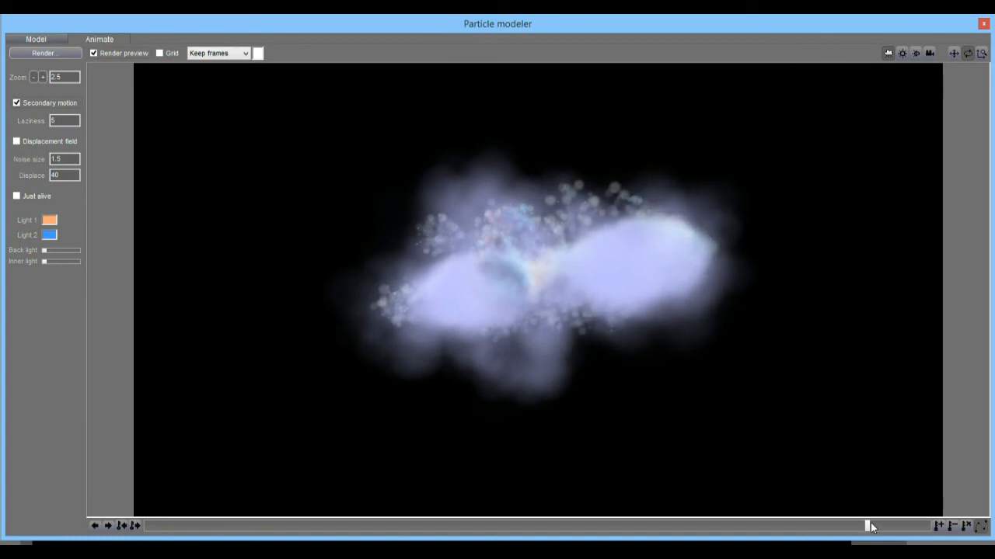
drag(867, 526, 233, 526)
Try a secondary motion laziness of 20 and scrub the whole timeline to preview the effect
click(60, 121)
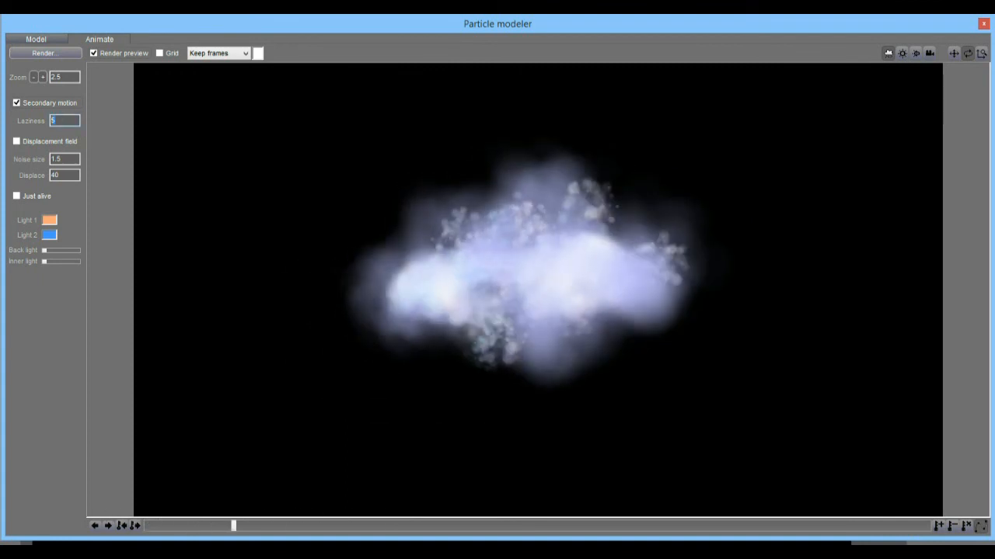
text(20)
drag(148, 526, 214, 524)
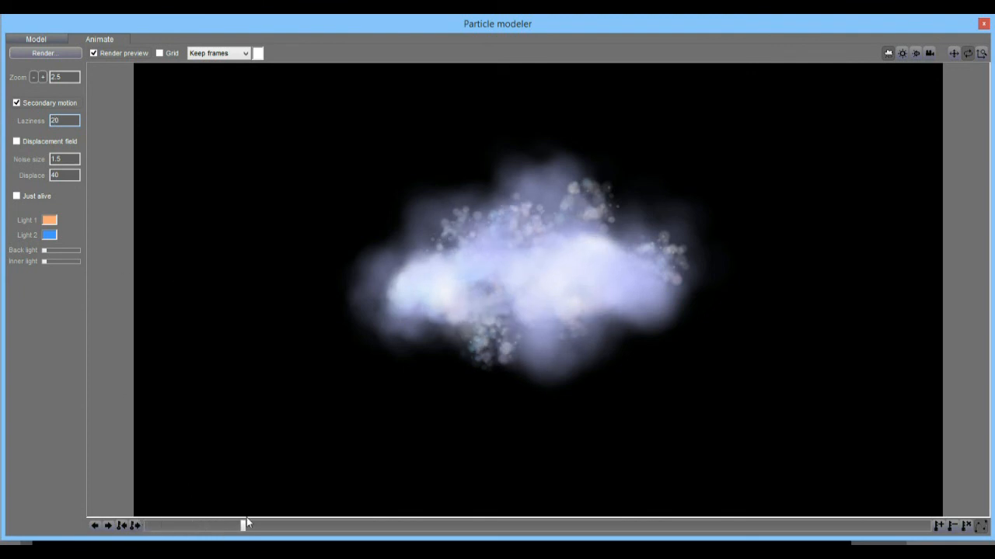
drag(275, 521, 769, 525)
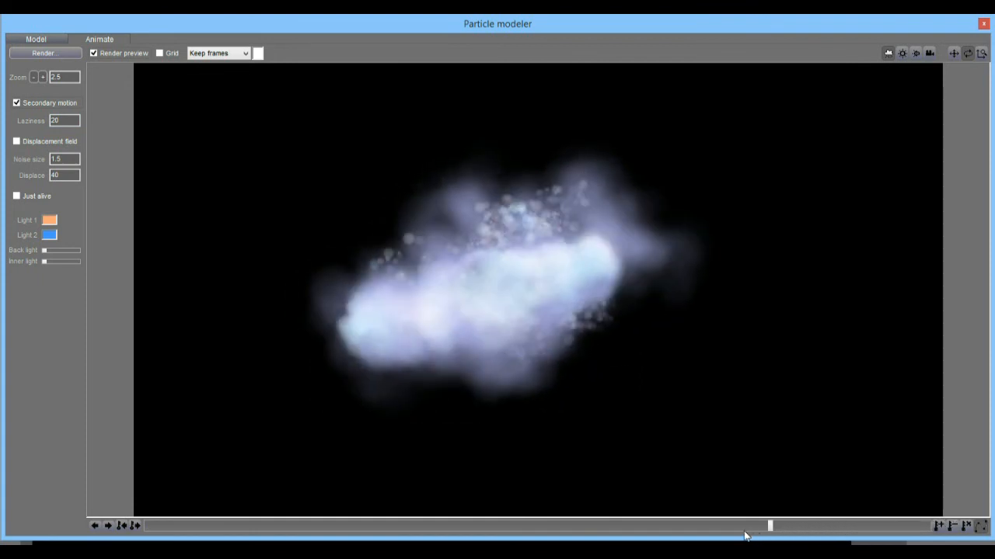
drag(841, 534, 981, 523)
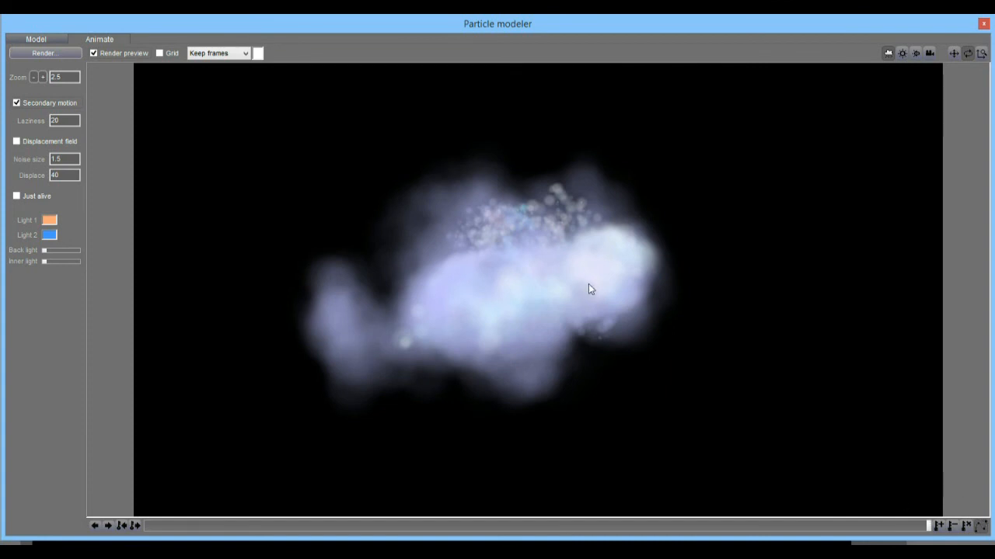
drag(929, 528, 463, 527)
drag(418, 501, 146, 519)
Set the laziness to 7, enable the displacement field, and preview the early frames
double_click(63, 120)
text(7)
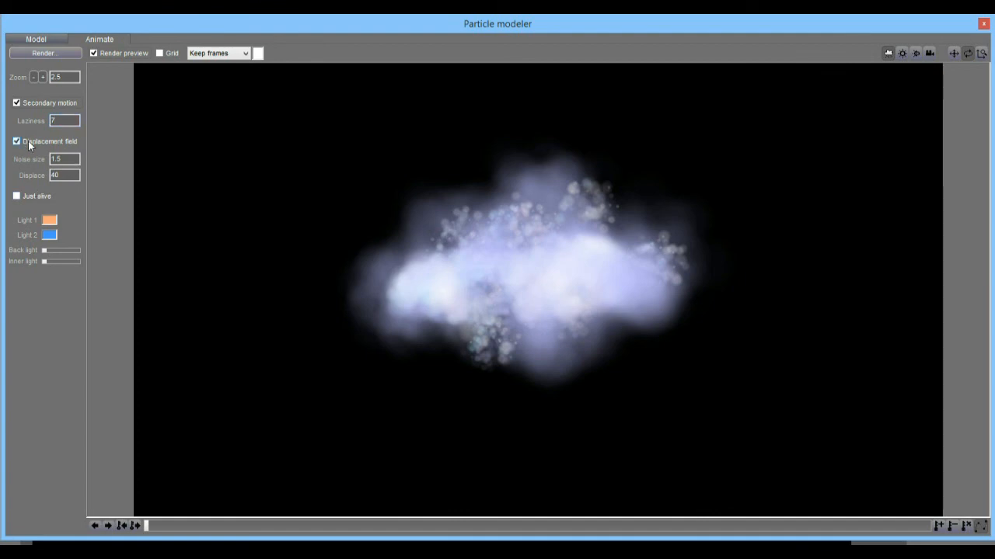
drag(147, 526, 351, 510)
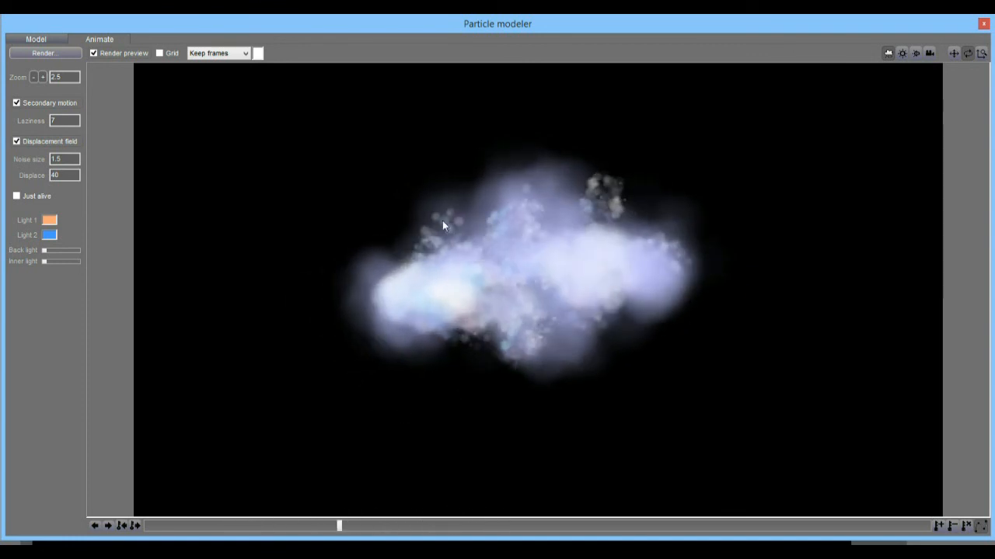
Enable the Just alive motion and scrub from the first frame through most of the animation to check it
drag(337, 524, 146, 526)
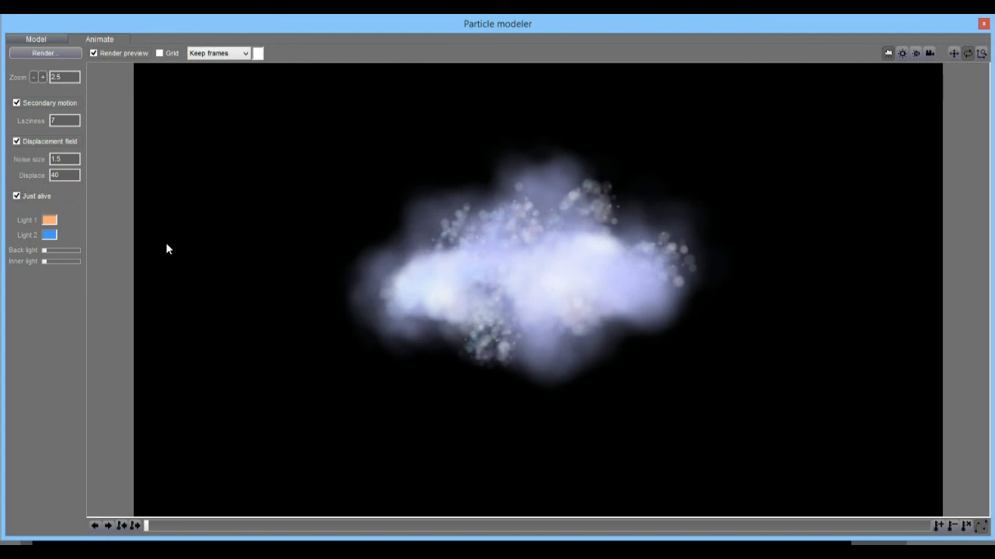
drag(174, 528, 805, 525)
drag(623, 544, 113, 507)
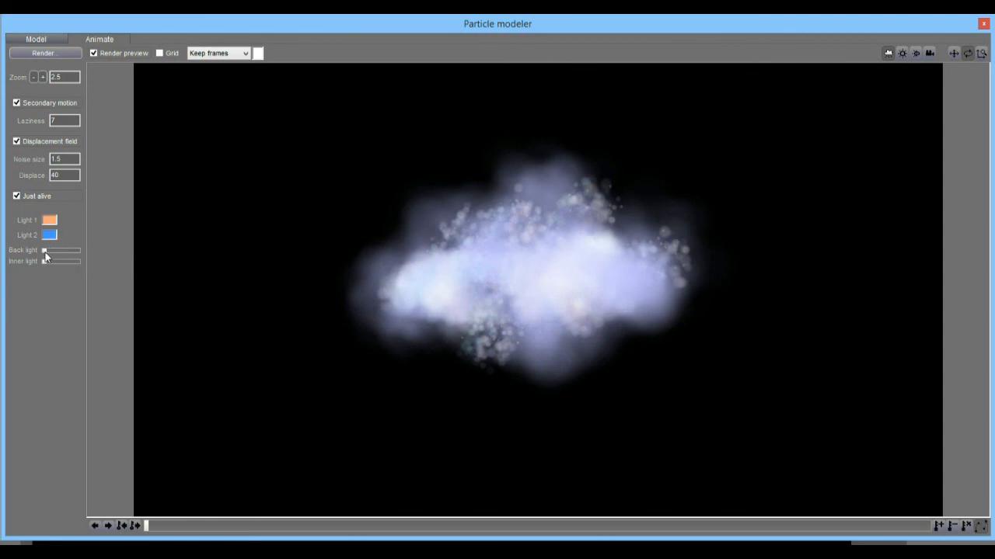
Raise the back light to about 60 percent and the inner light to about a third, and preview the early frames
mouse_move(48, 250)
mouse_down()
mouse_move(91, 262)
mouse_move(65, 251)
mouse_move(87, 266)
mouse_move(23, 268)
mouse_move(47, 265)
mouse_up()
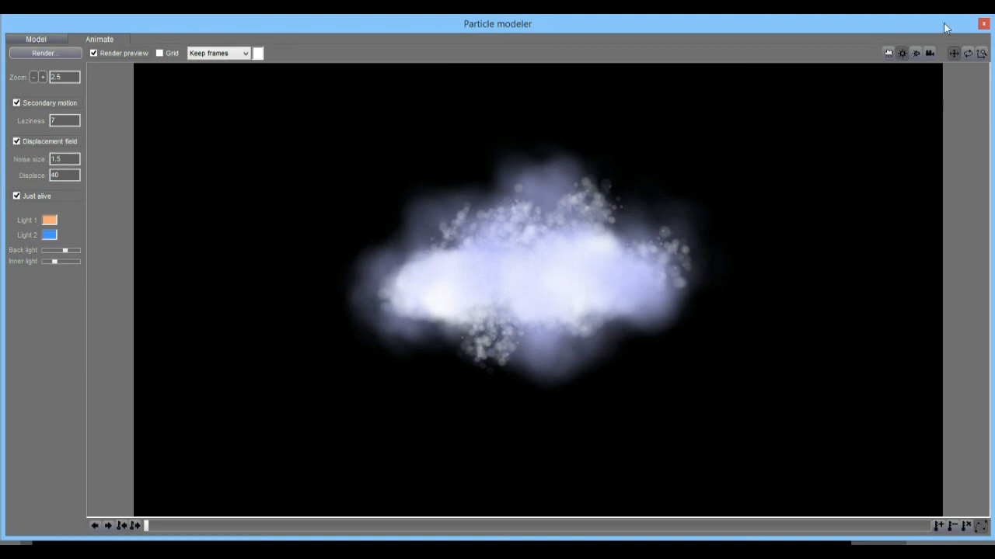
click(888, 53)
drag(166, 528, 208, 526)
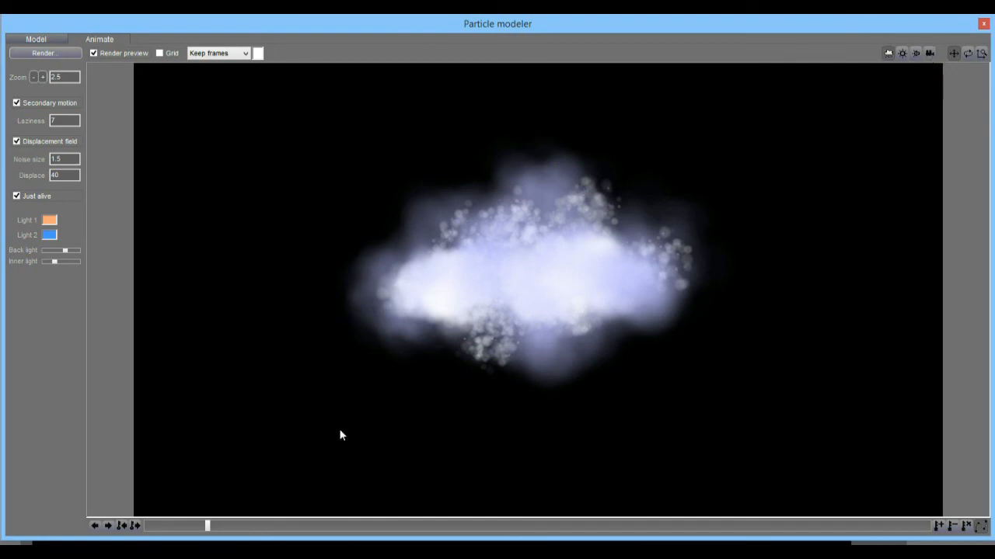
click(149, 526)
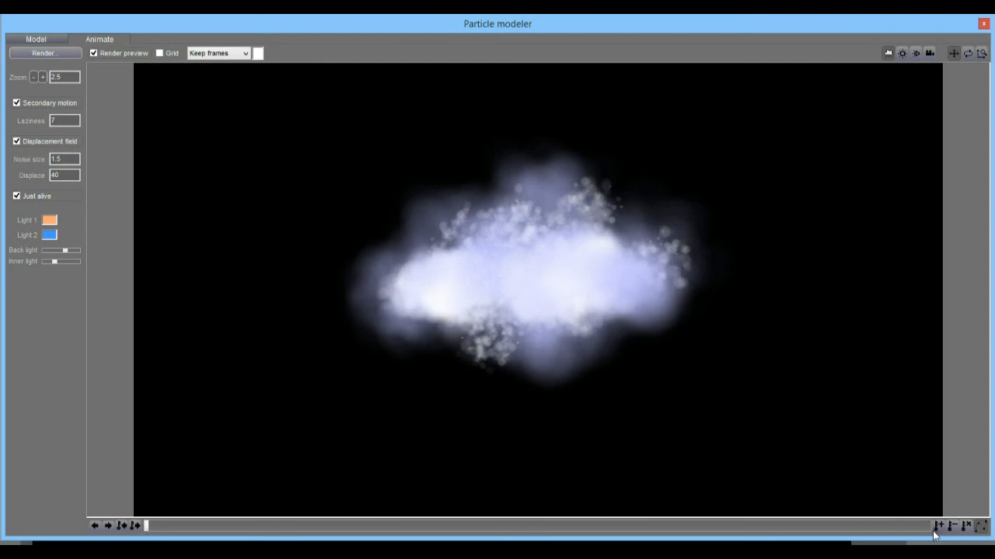
Return to the first frame and render the cloud animation
mouse_move(197, 526)
mouse_down()
mouse_move(983, 534)
mouse_move(171, 505)
mouse_move(102, 129)
mouse_up()
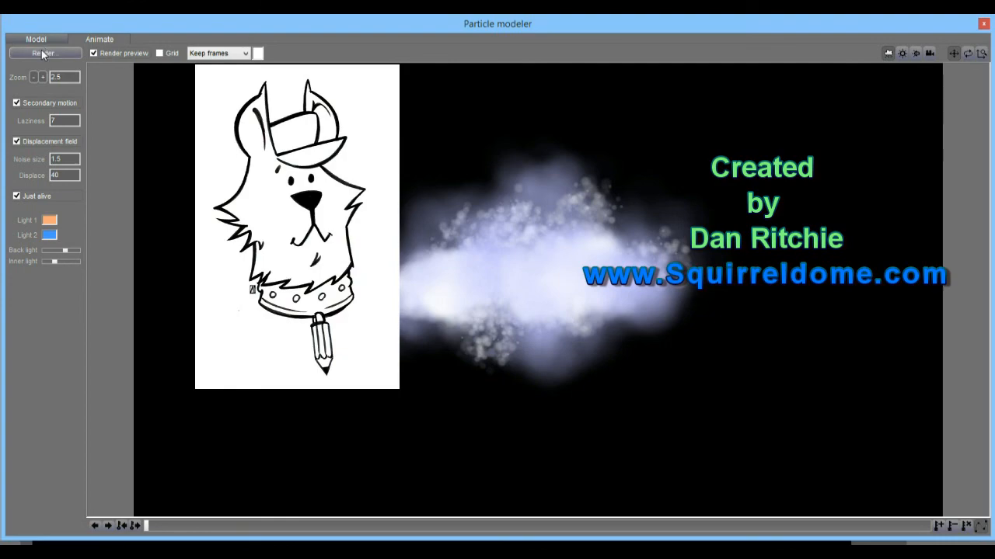
click(42, 51)
click(501, 324)
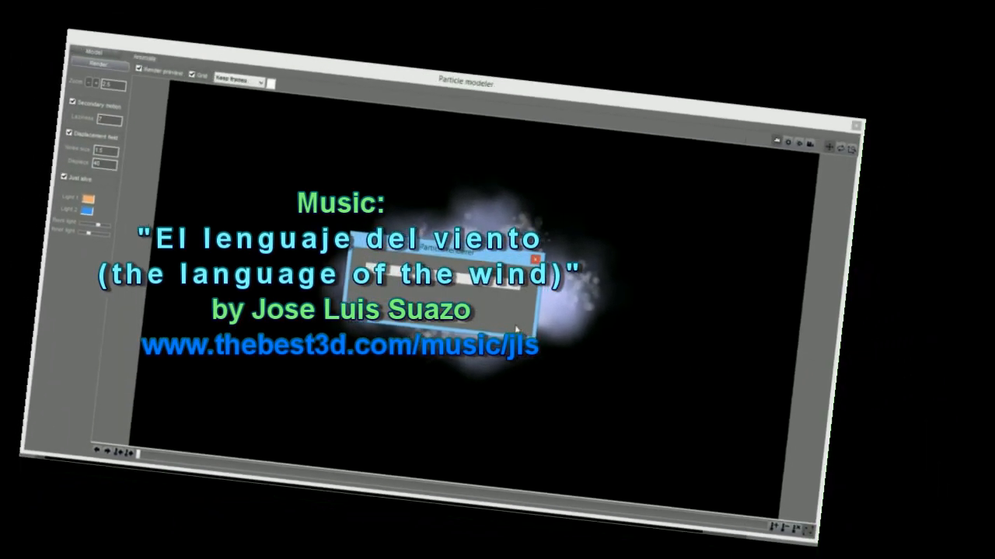